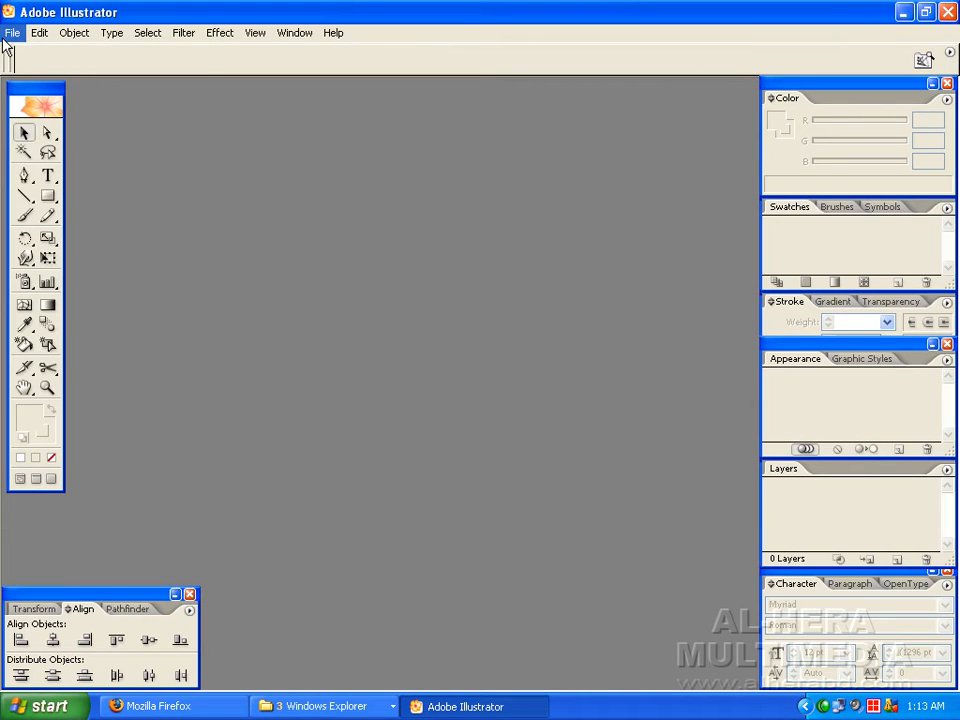
Create a new Letter-size document with units in inches and CMYK color mode.
left_click(8, 35)
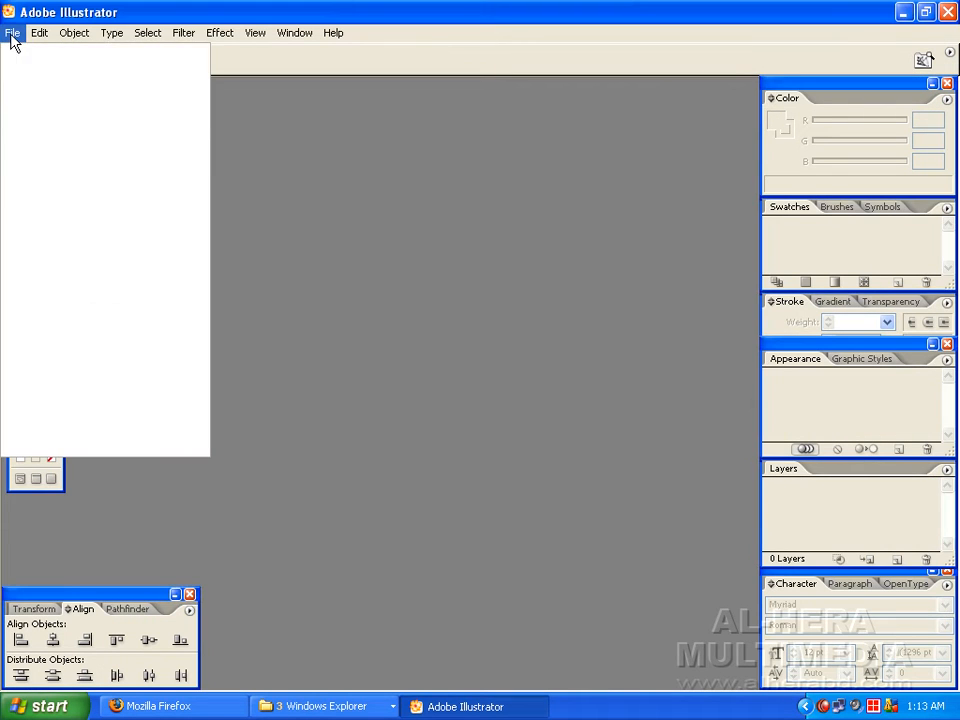
left_click(30, 53)
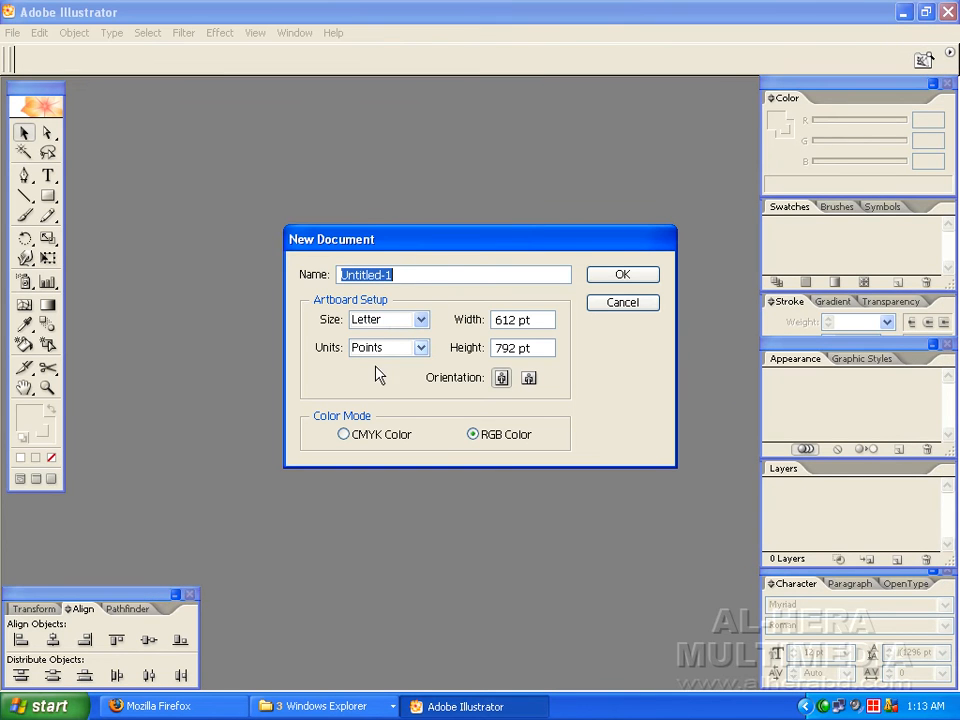
left_click(345, 436)
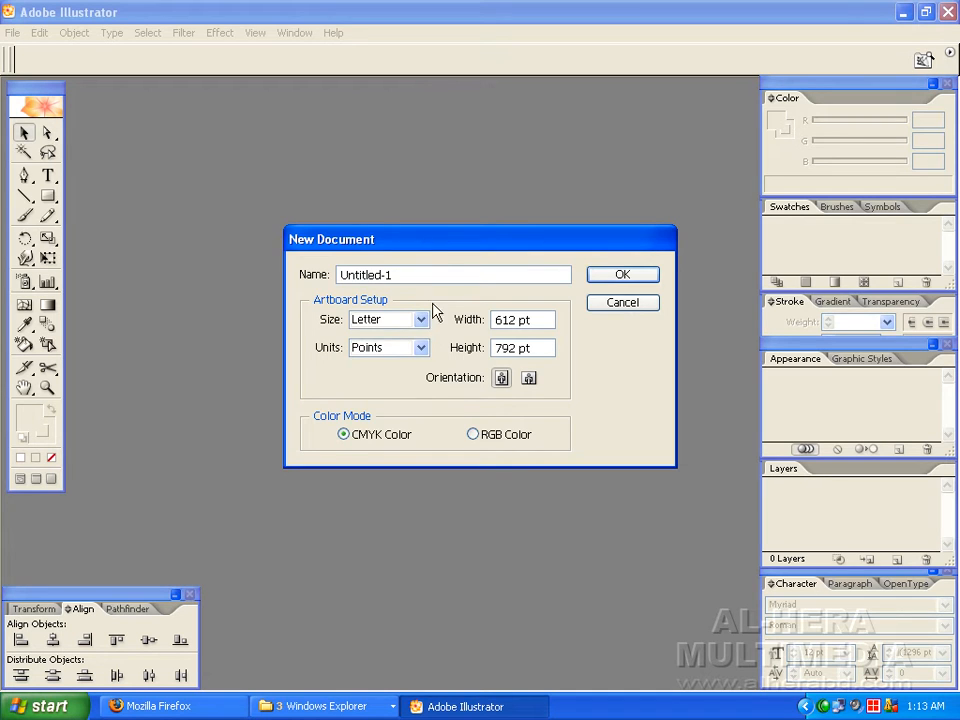
left_click_drag(434, 239, 361, 180)
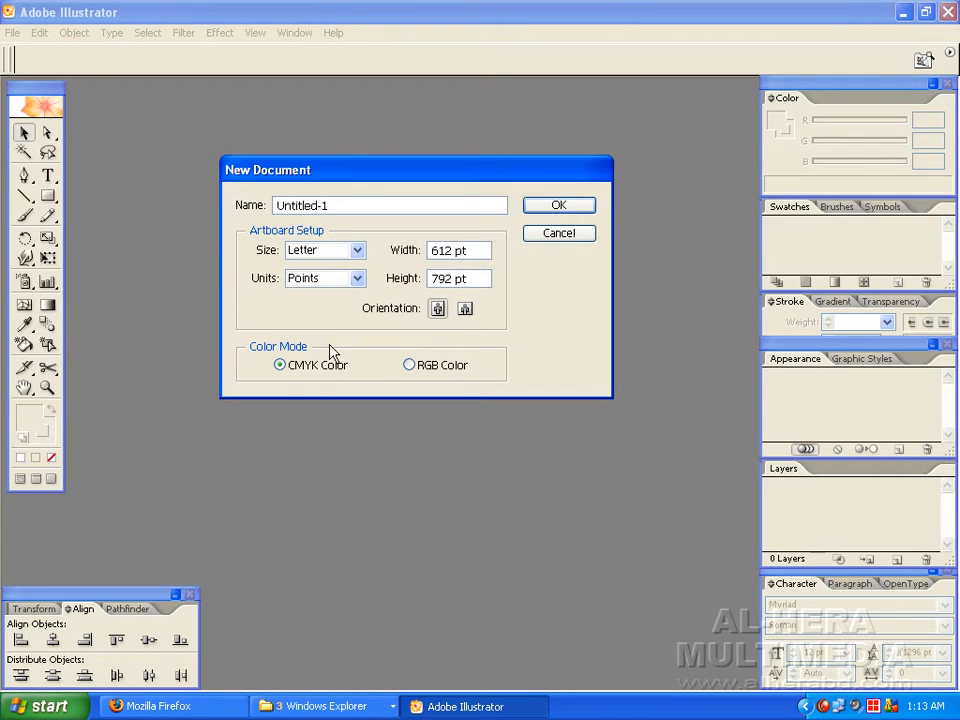
left_click(355, 252)
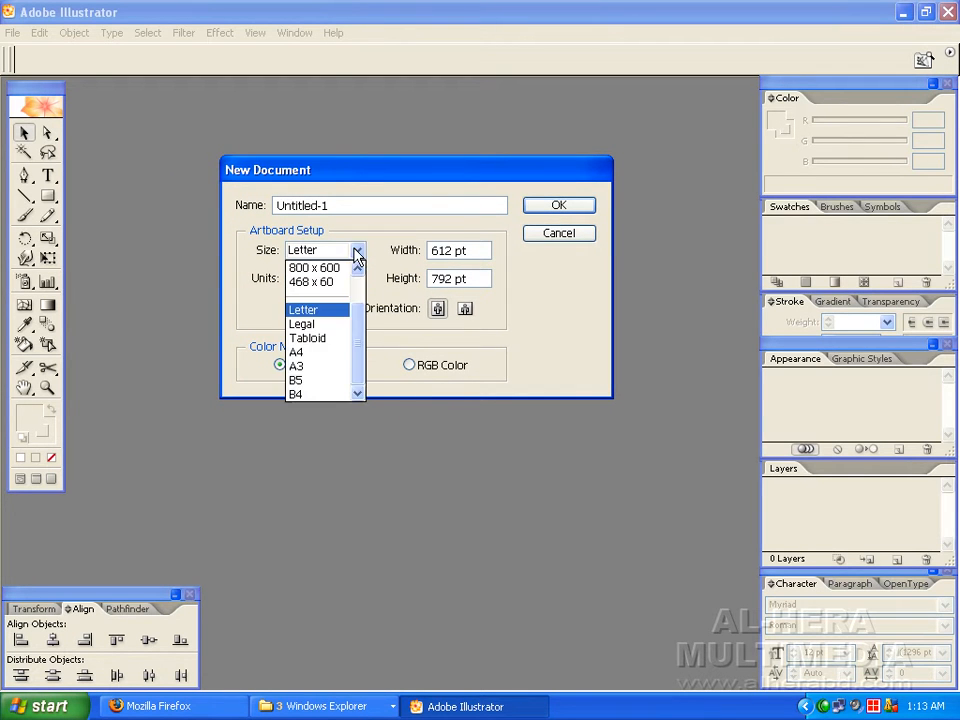
scroll(364, 325, "up", 2)
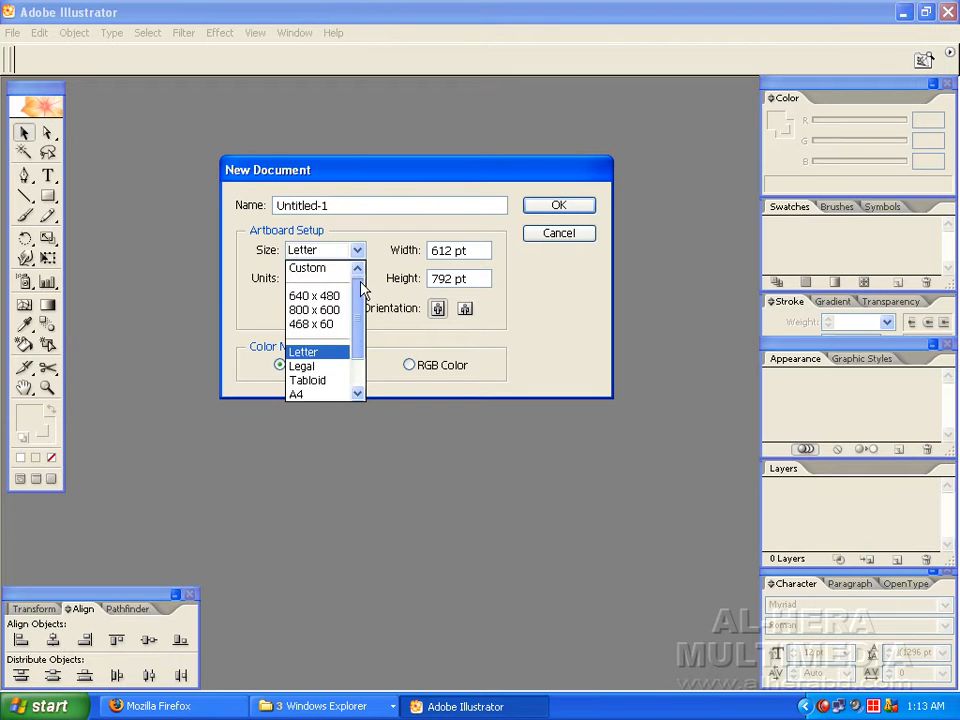
scroll(363, 340, "down", 2)
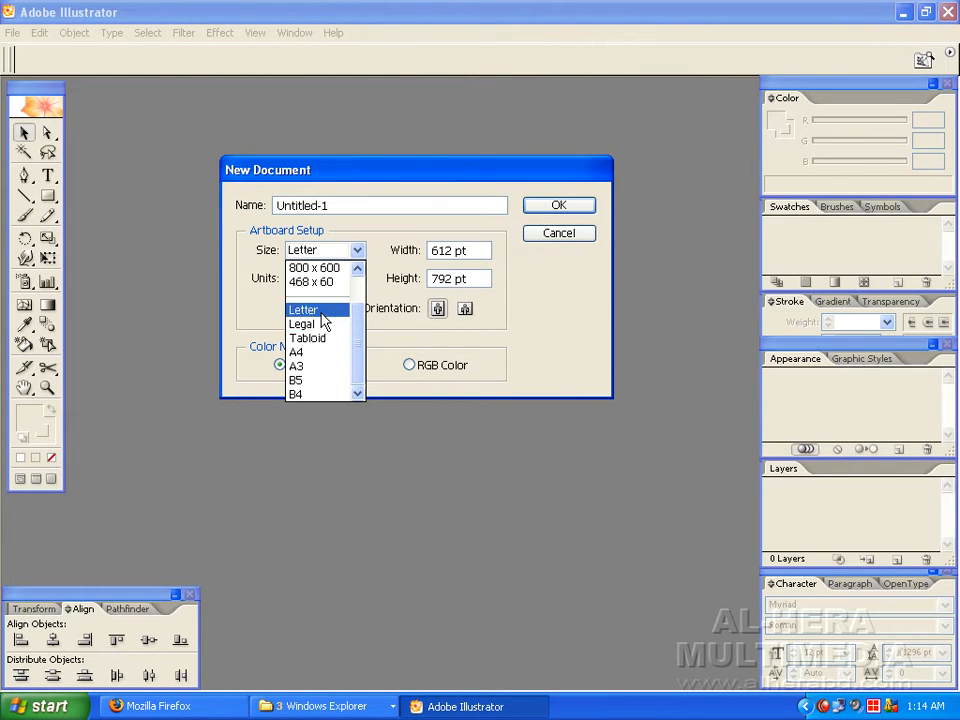
left_click(325, 316)
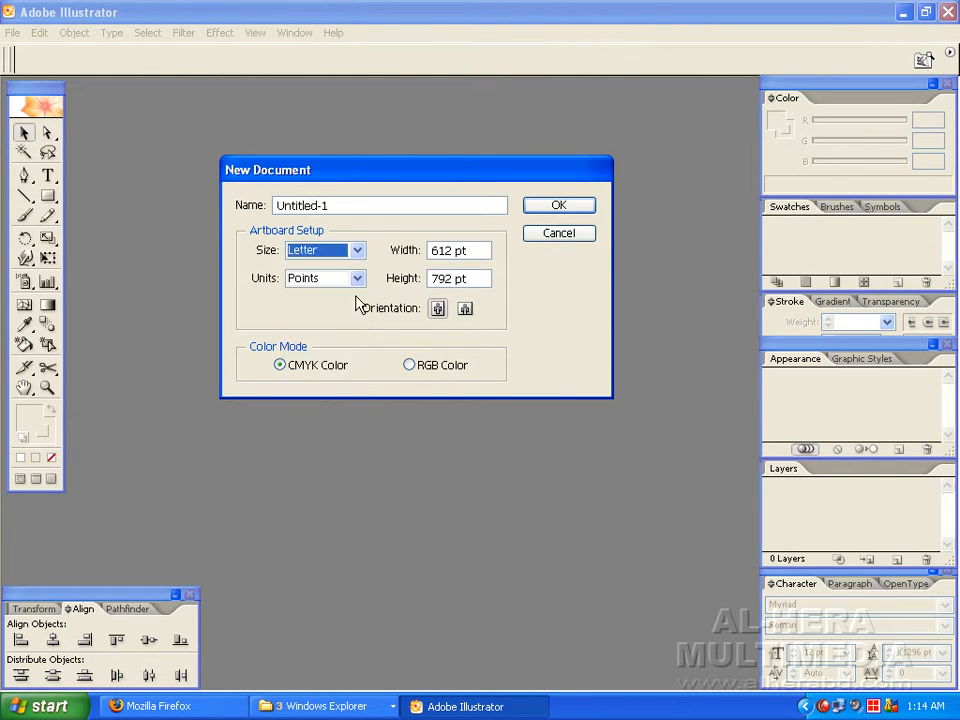
left_click(357, 281)
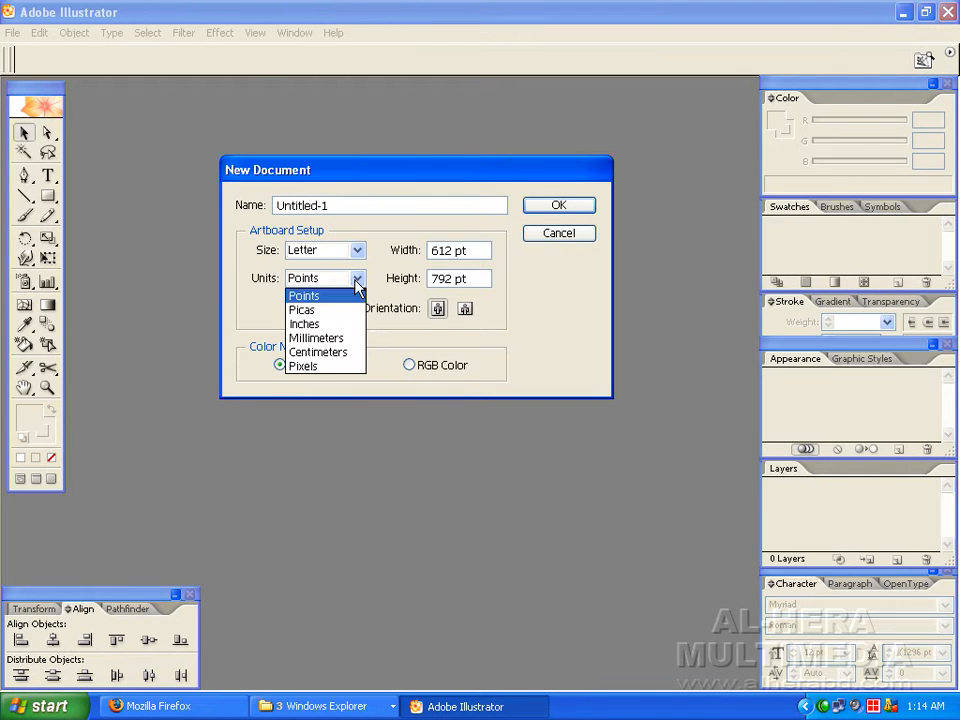
left_click(345, 327)
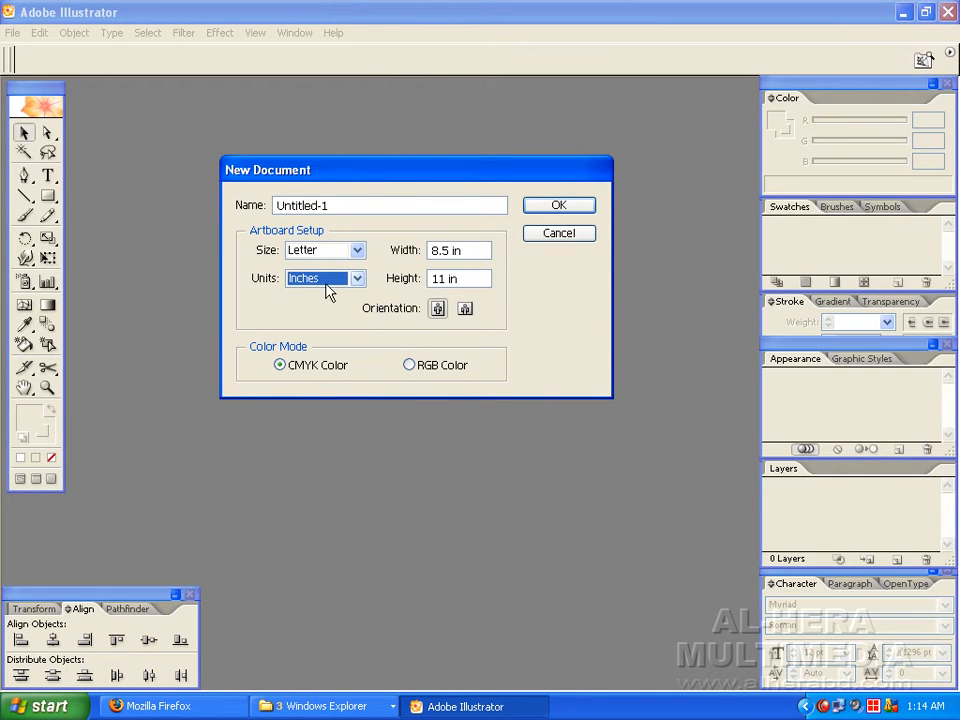
left_click(553, 210)
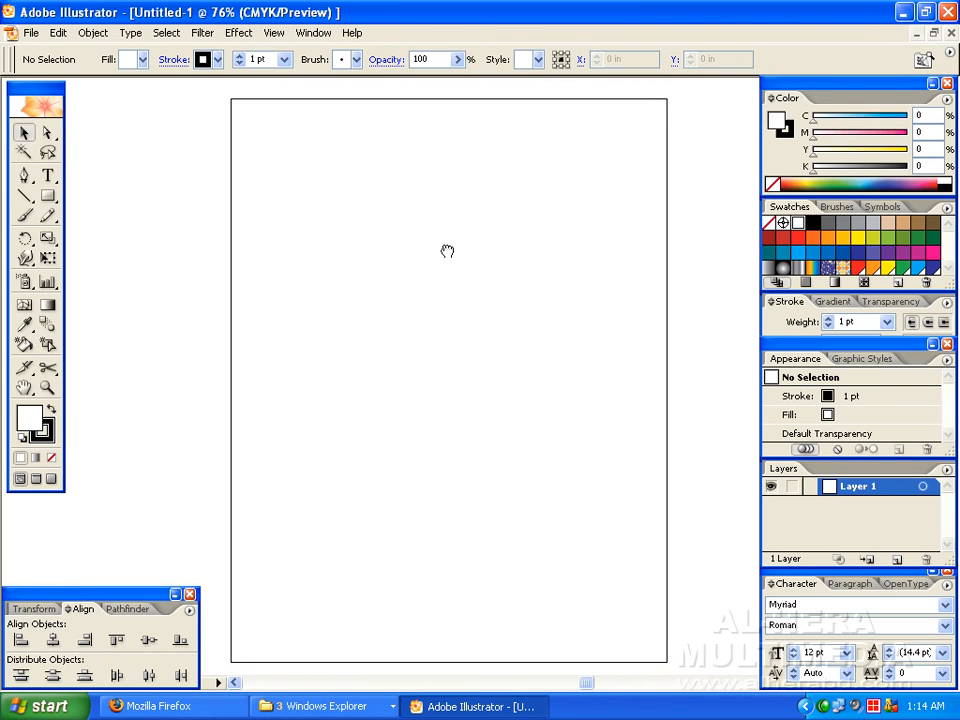
Draw a rectangle about 3.36 in wide and 2.28 in high on the page's upper half, and shift it slightly up and right.
left_click_drag(447, 251, 446, 245)
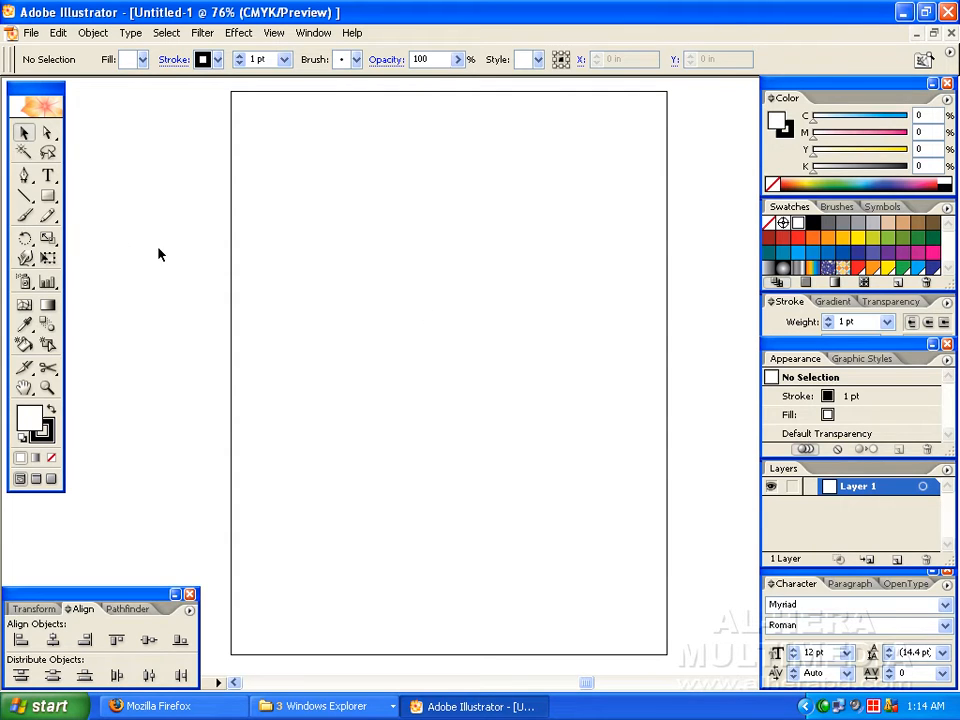
left_click(47, 195)
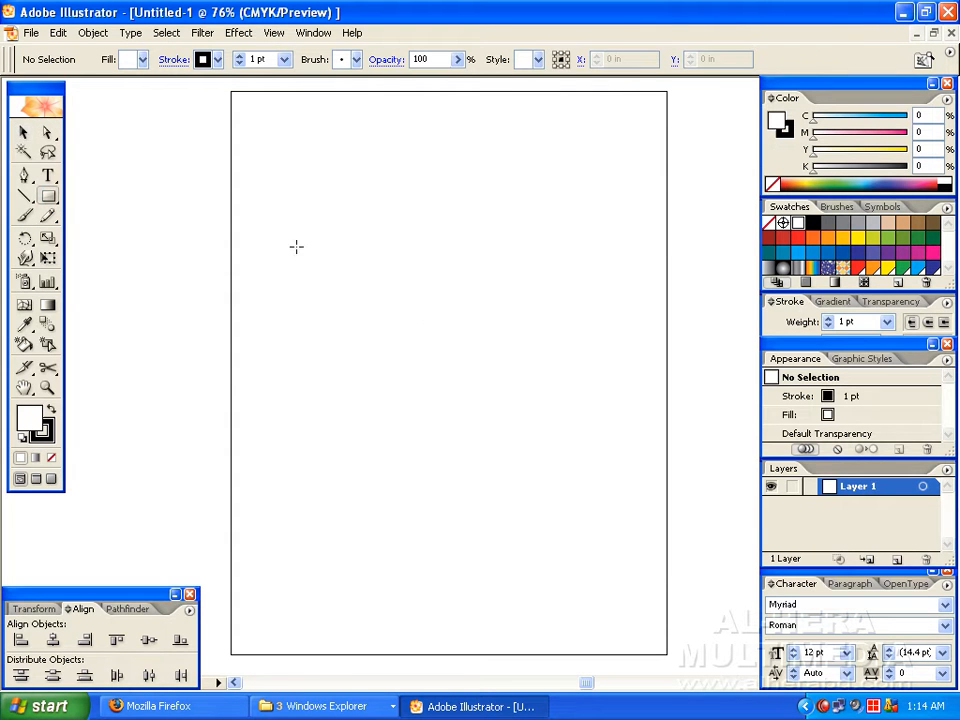
left_click_drag(306, 226, 479, 342)
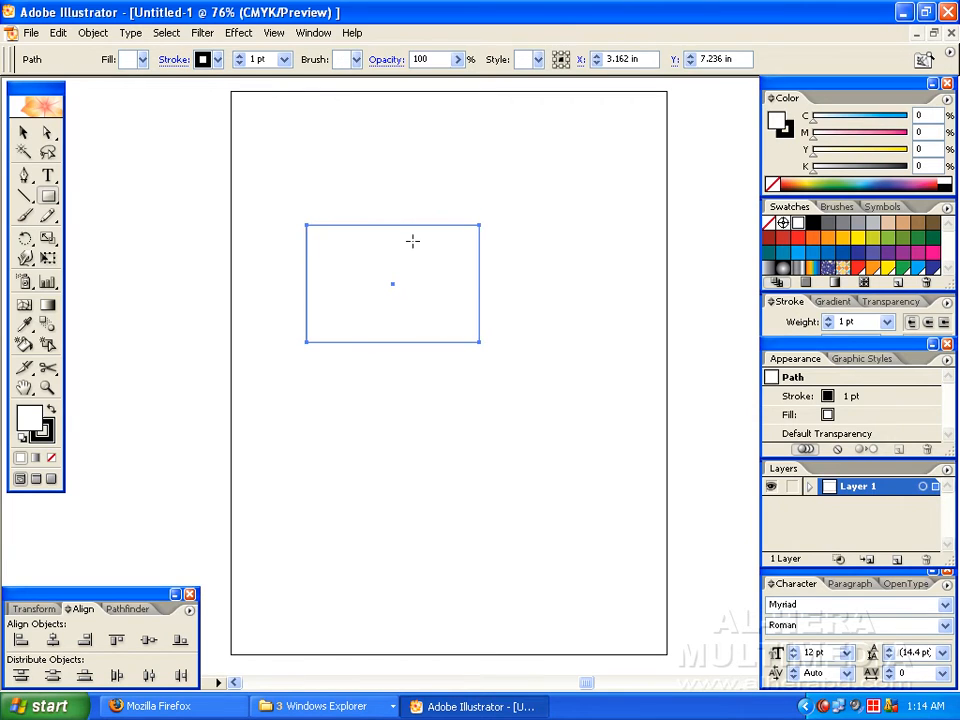
key("v")
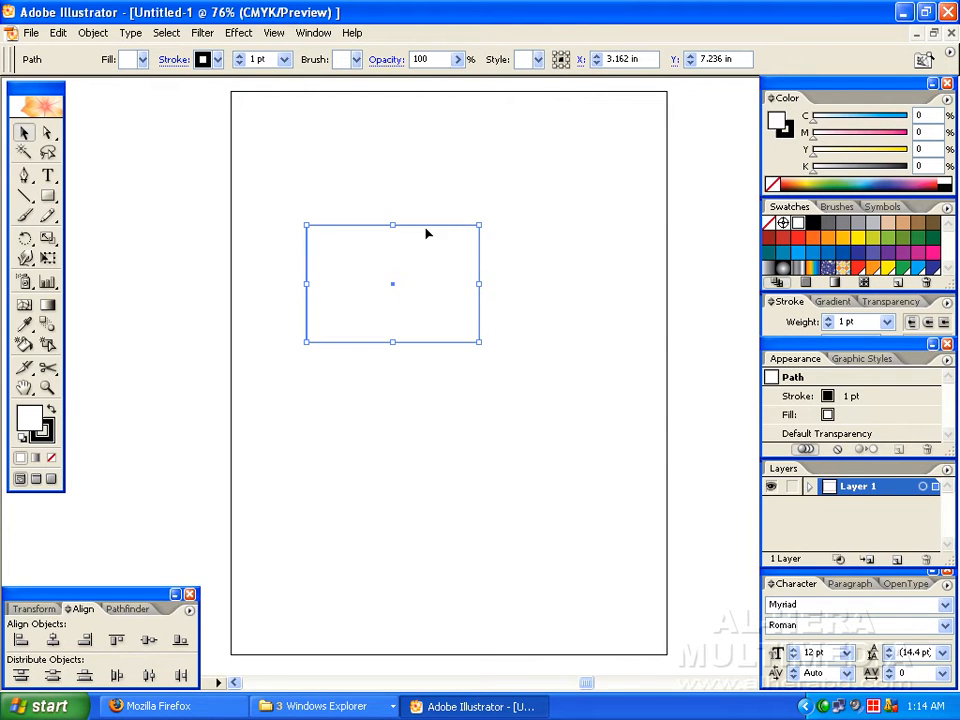
left_click_drag(424, 227, 465, 202)
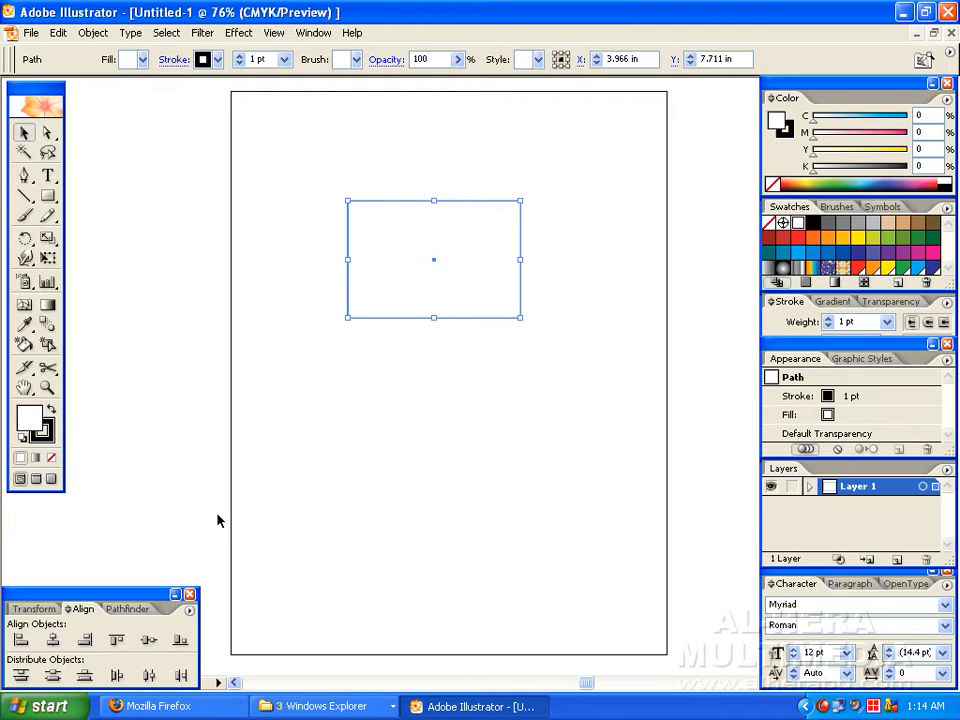
Set the rectangle's width to 3 in and its height to 2 in.
left_click(40, 609)
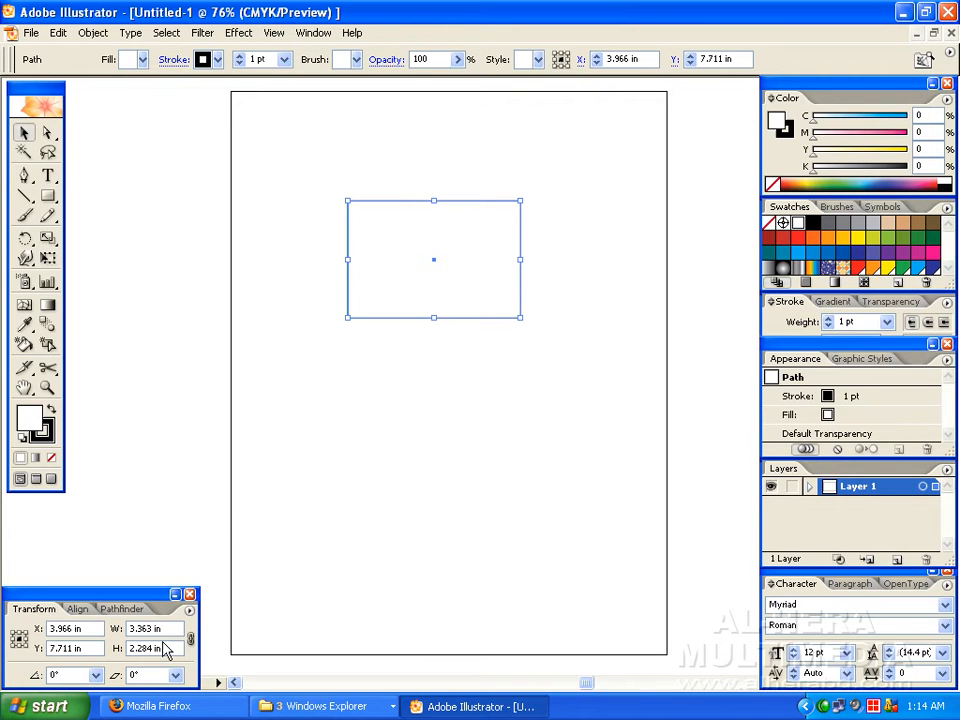
left_click(80, 628)
key("Tab")
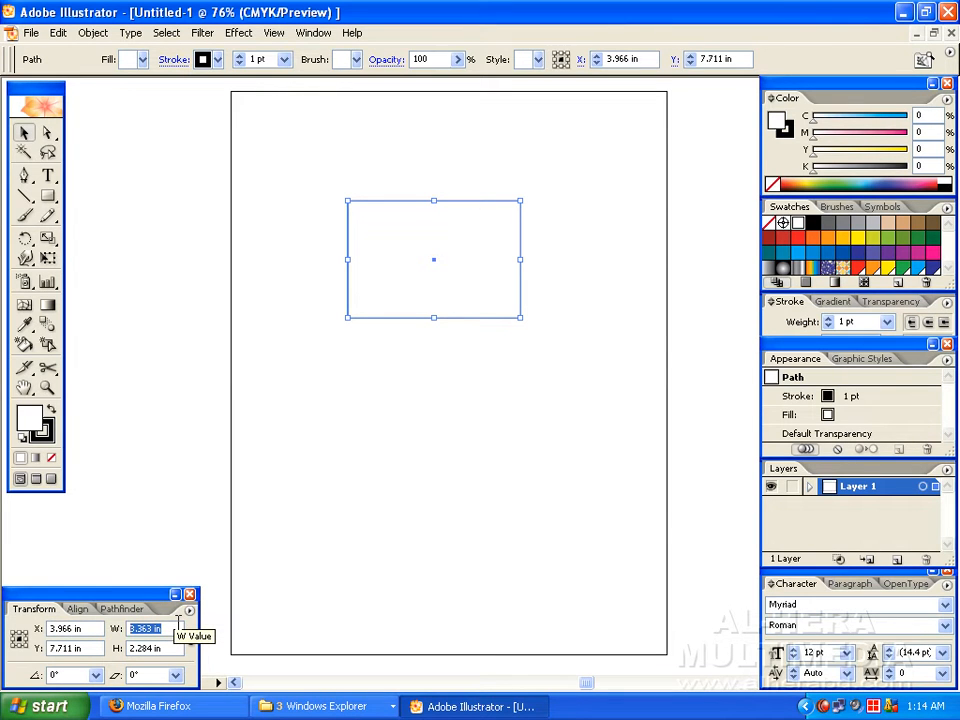
type("3")
key("Tab")
type("2")
key("Return")
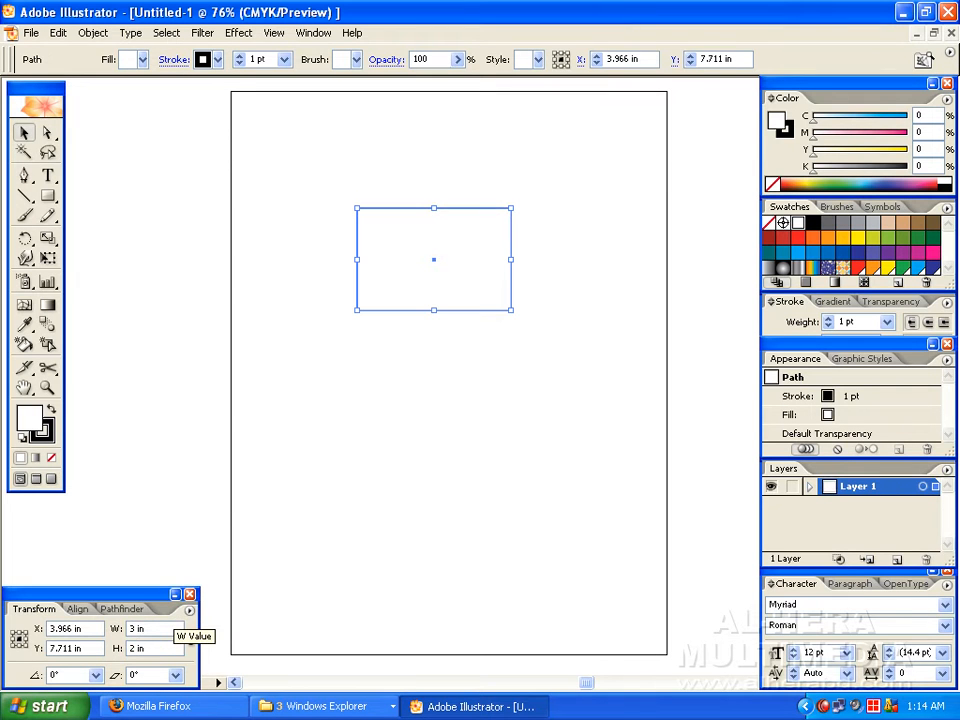
Set the rectangle's height to 2.4 in.
left_click_drag(150, 649, 128, 649)
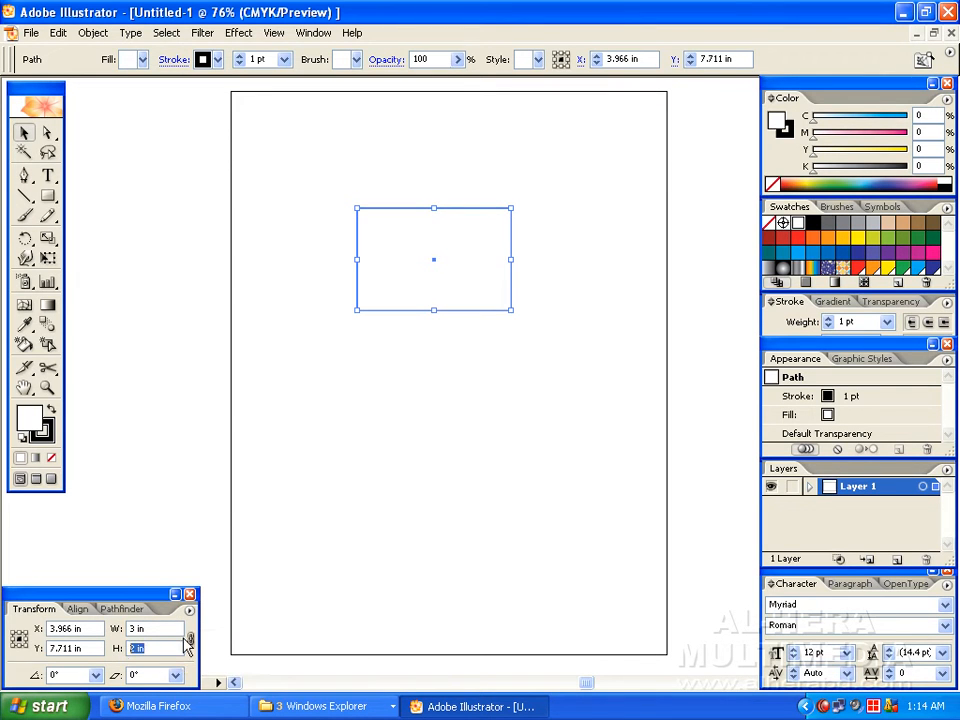
type("2.4")
key("Return")
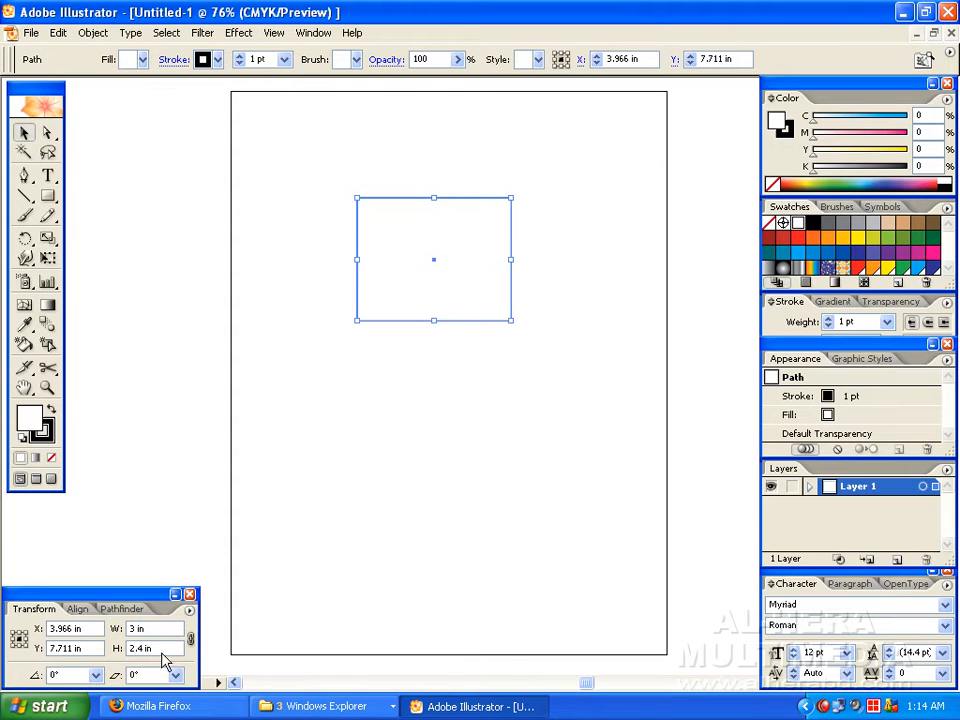
Set the rectangle's height to 2.3 in and move it slightly down on the page.
left_click_drag(158, 650, 116, 650)
type("2")
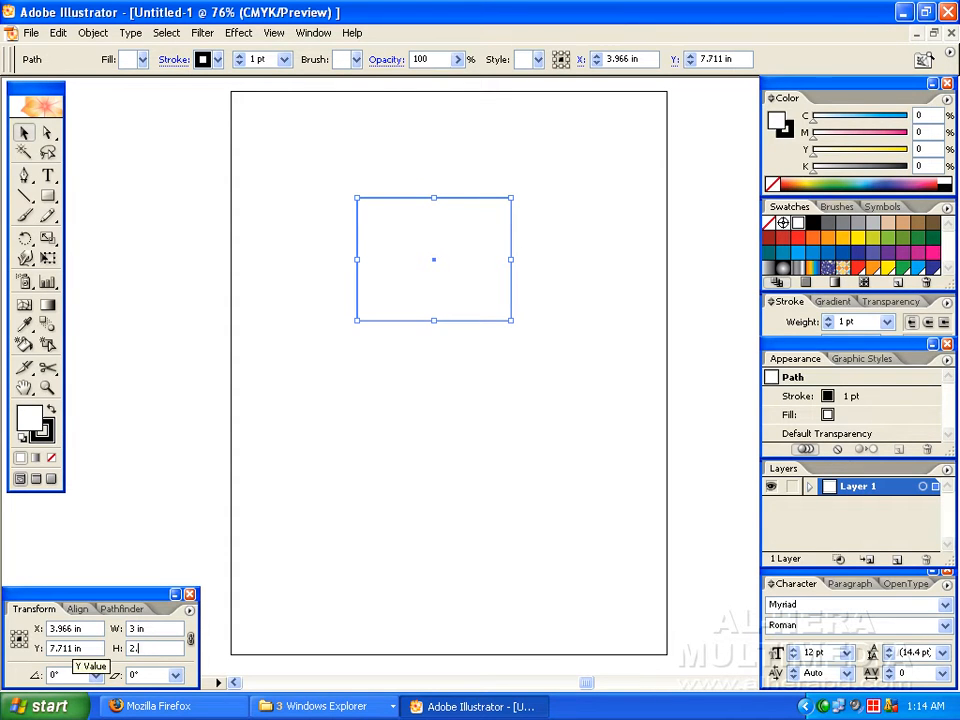
type(".3")
key("Return")
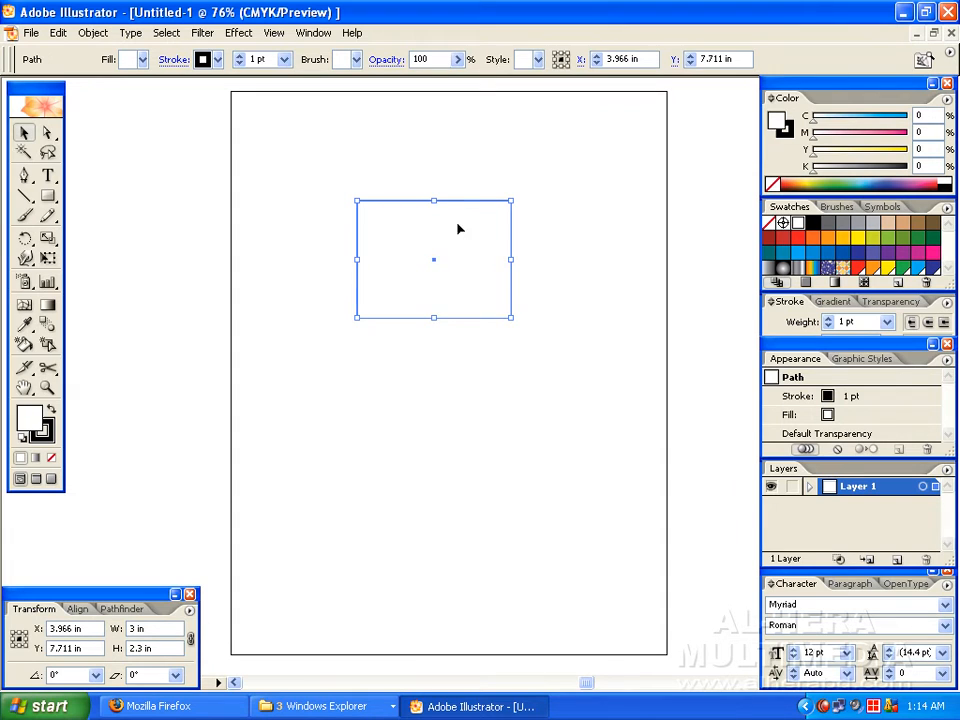
mouse_move(457, 229)
left_mouse_down()
mouse_move(443, 334)
mouse_move(455, 253)
left_mouse_up()
left_click(452, 368)
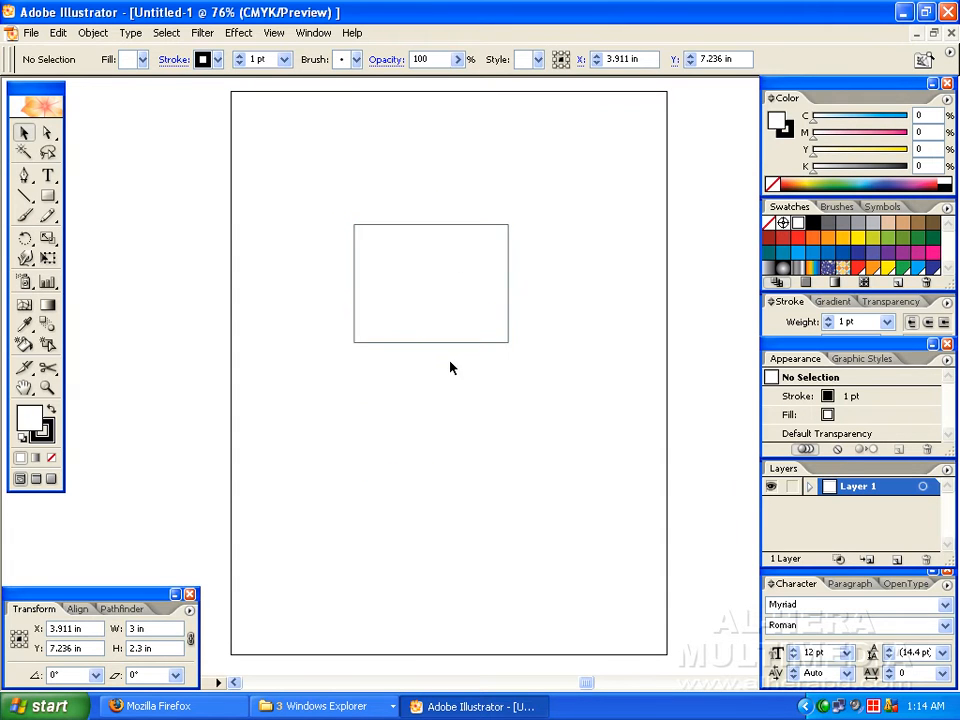
Remove the rectangle's fill and set its stroke weight to 0.5 pt.
key("ctrl+minus")
key("ctrl+plus")
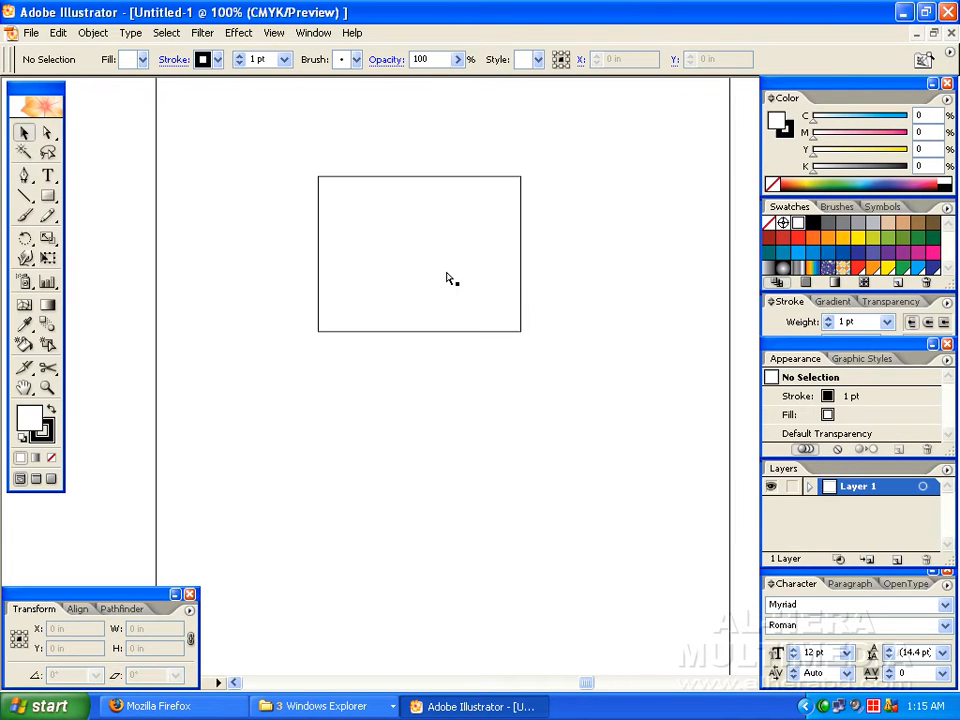
key("ctrl+plus")
left_click_drag(463, 216, 497, 377)
left_click_drag(333, 204, 428, 360)
key("ctrl+plus")
scroll(437, 361, "down", 2)
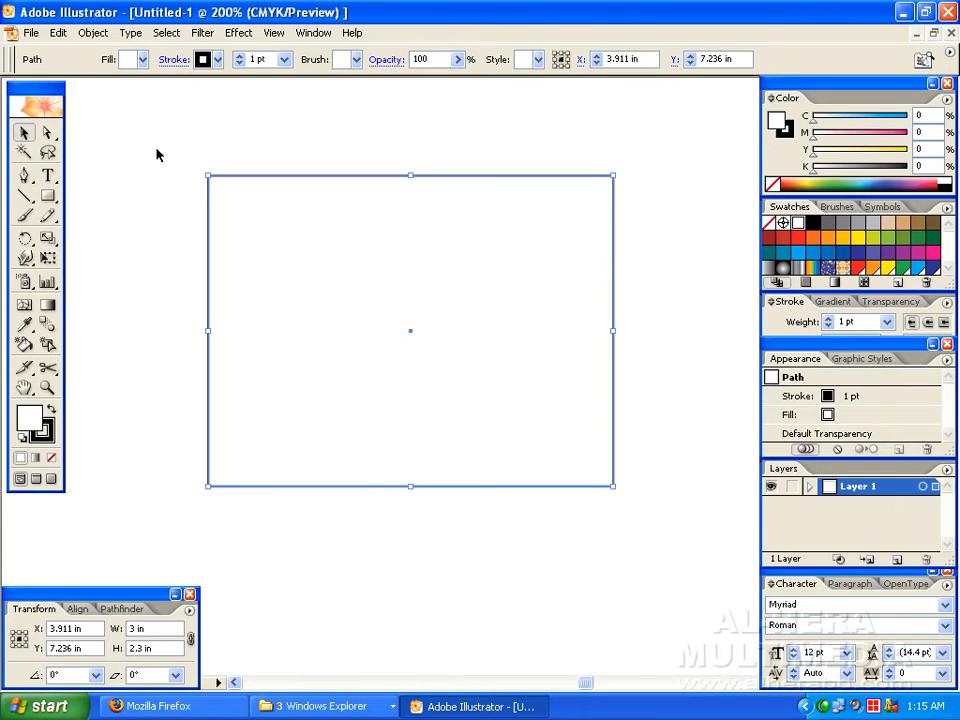
left_click_drag(178, 129, 549, 313)
left_click(142, 59)
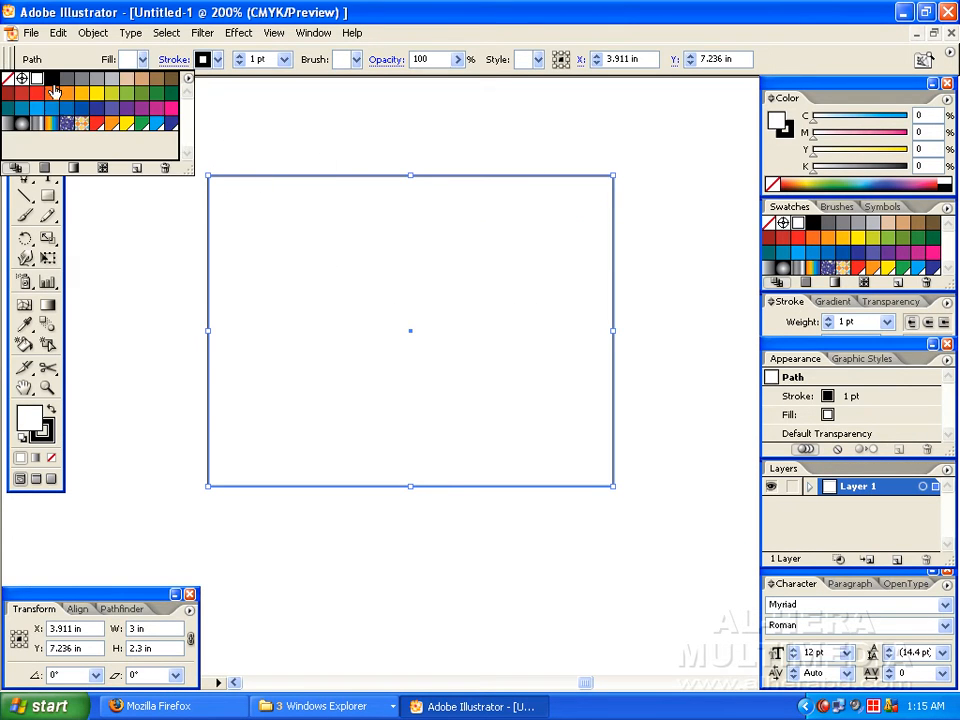
left_click(8, 78)
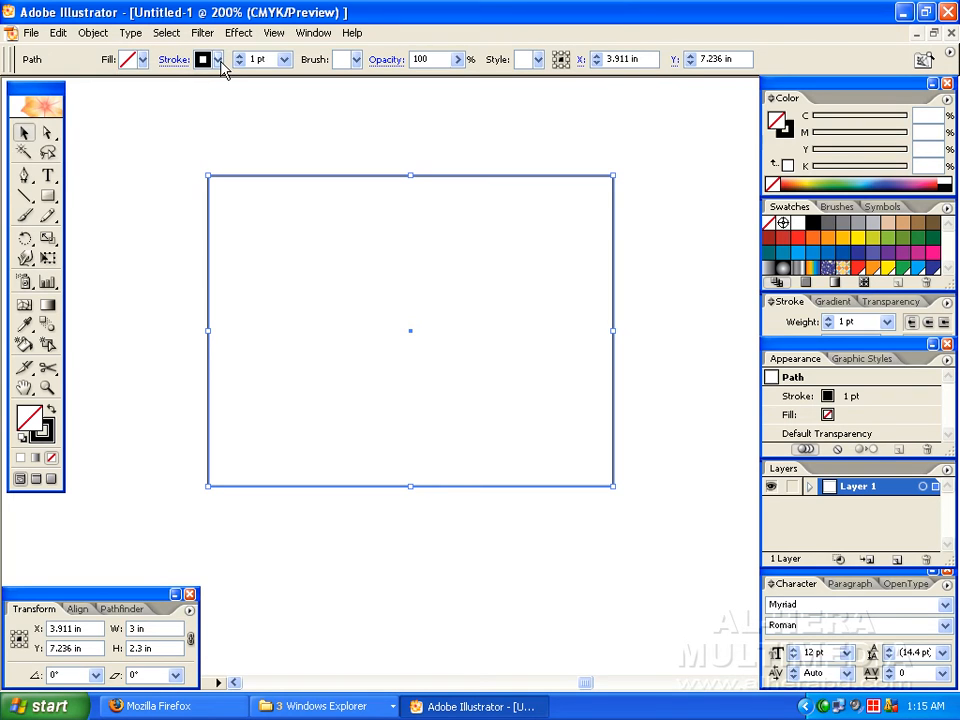
left_click(284, 59)
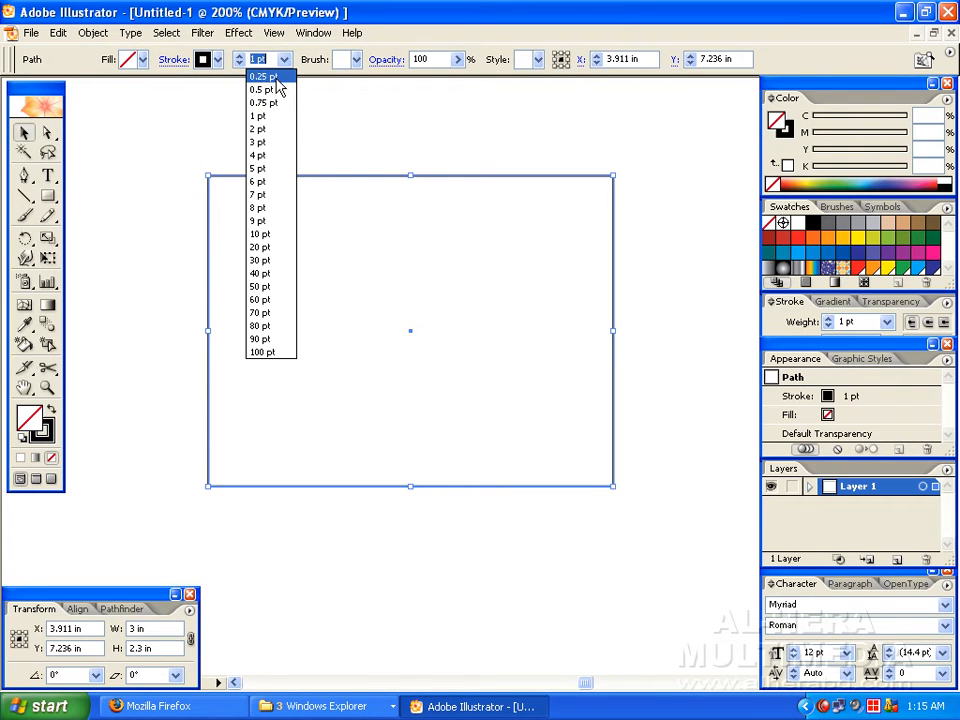
left_click(270, 90)
left_click(440, 158)
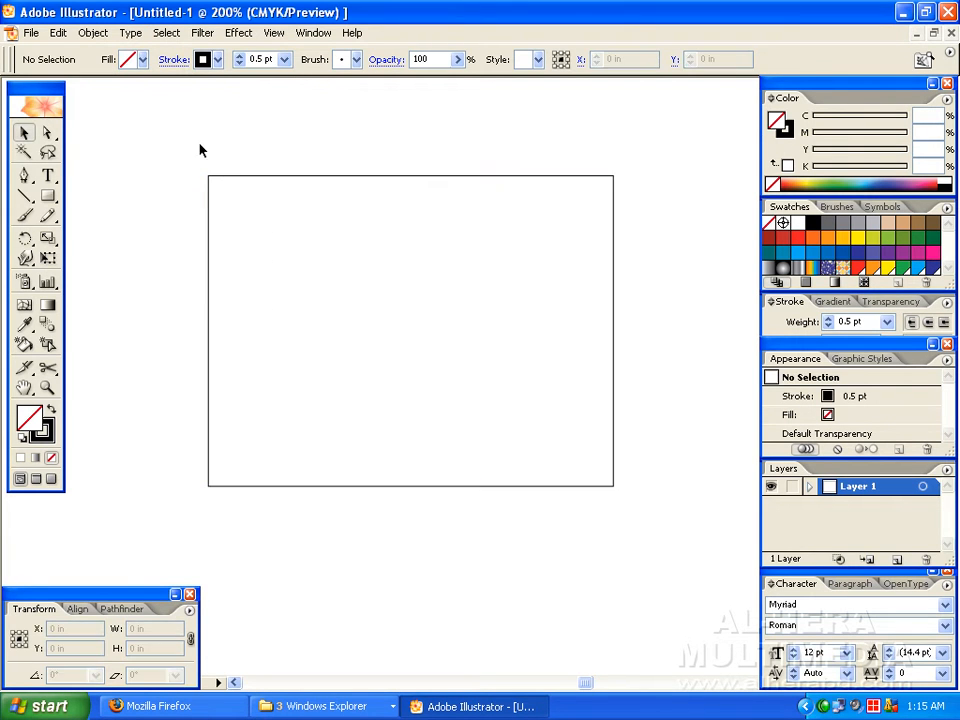
Select the rectangle outline and lock it in place.
left_click_drag(161, 139, 420, 299)
left_click_drag(130, 133, 381, 272)
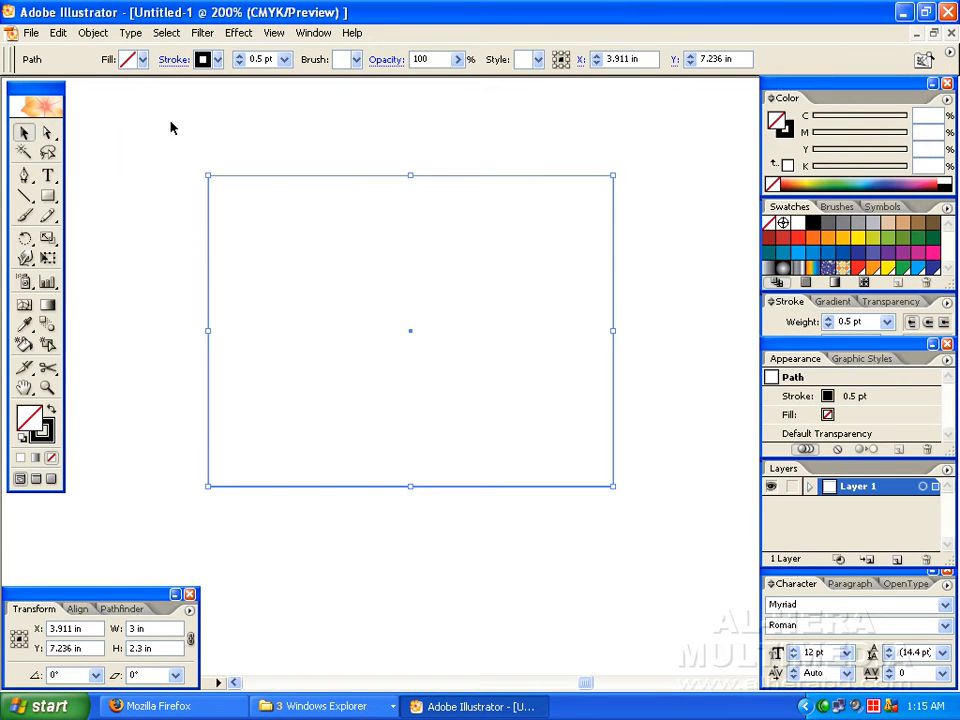
left_click(58, 33)
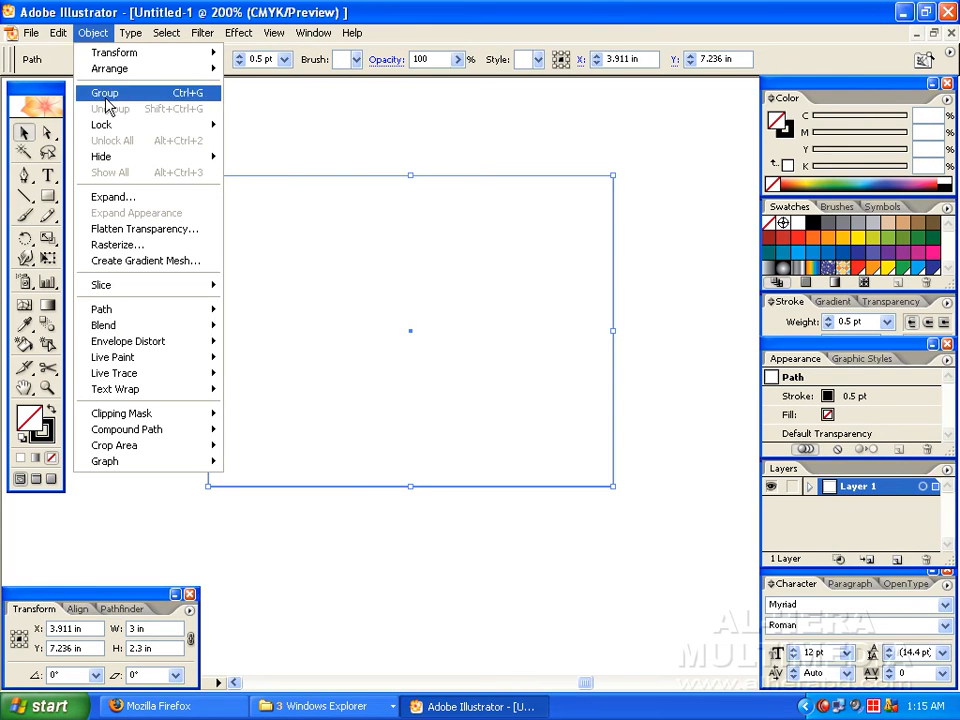
mouse_move(111, 124)
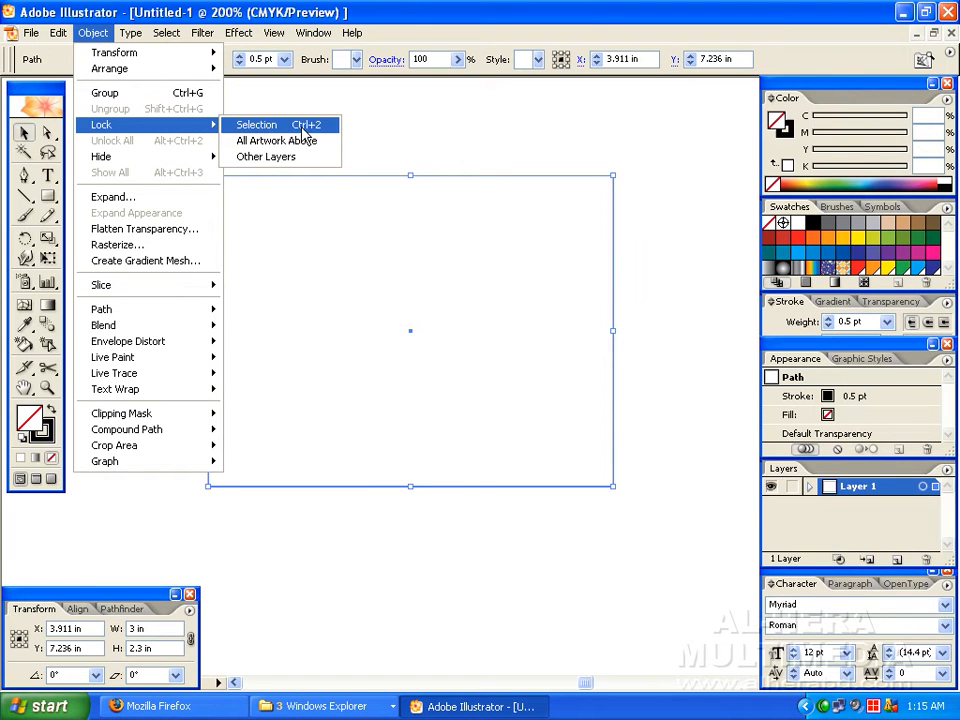
left_click(296, 128)
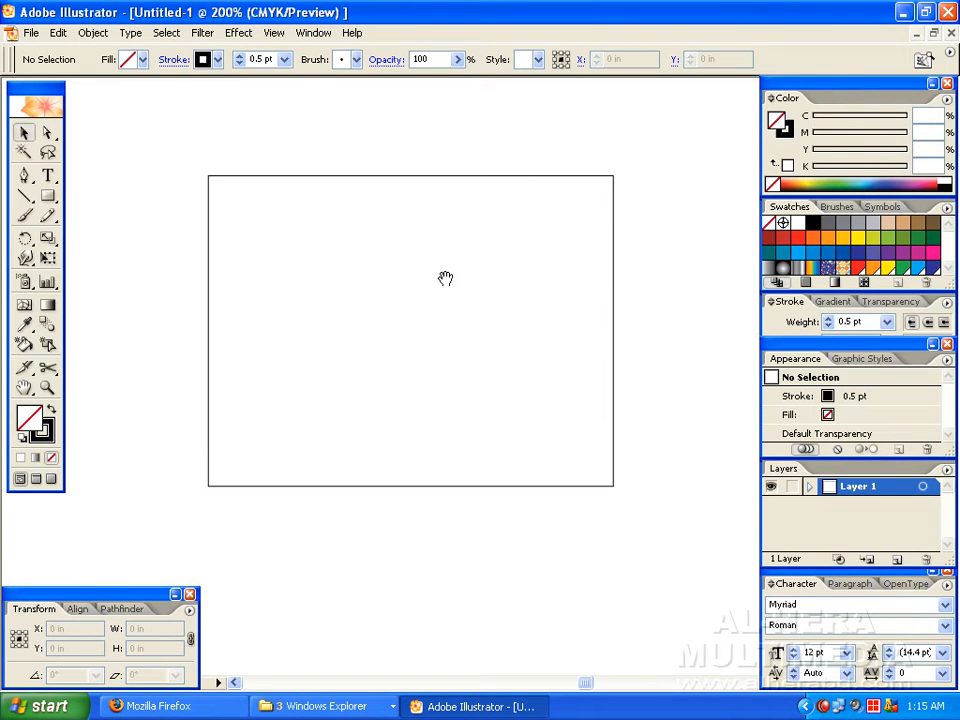
left_click_drag(445, 278, 465, 261)
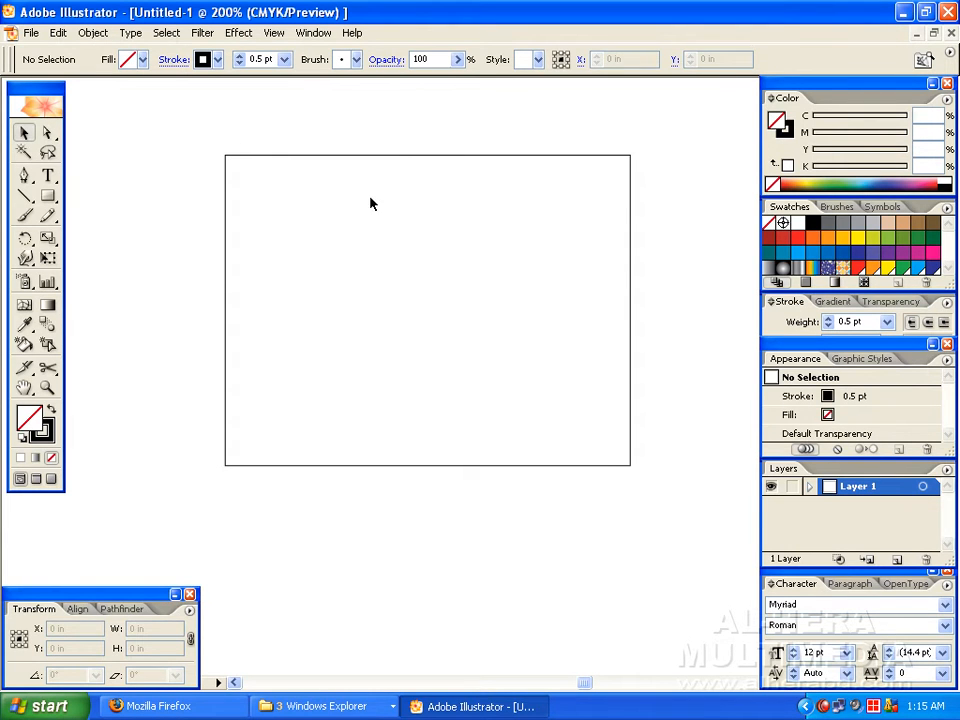
left_click_drag(444, 268, 438, 274)
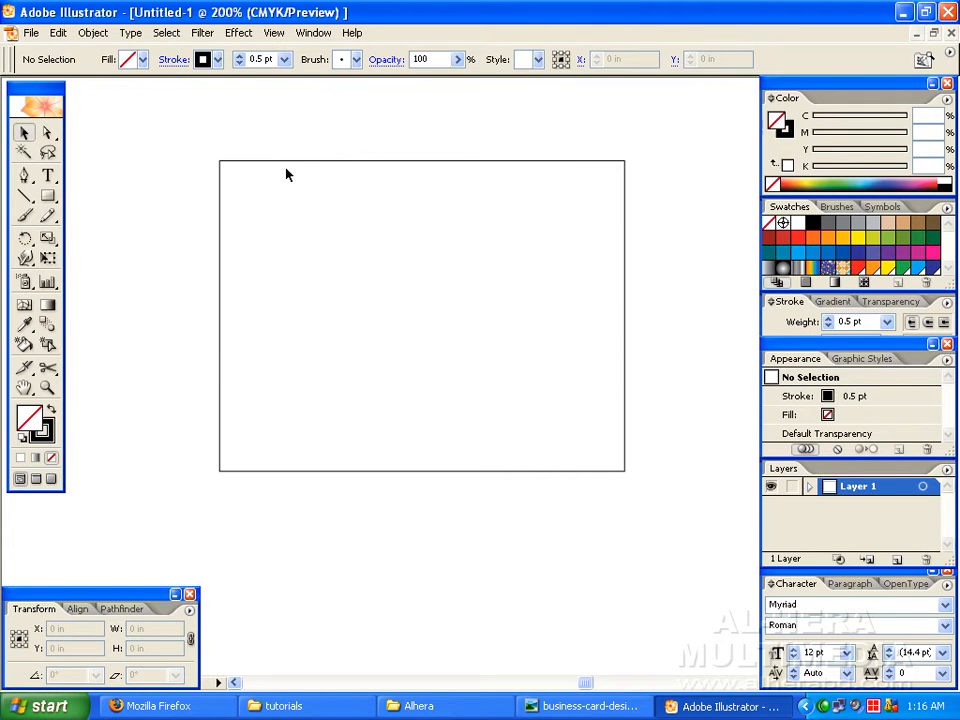
left_click_drag(412, 206, 398, 219)
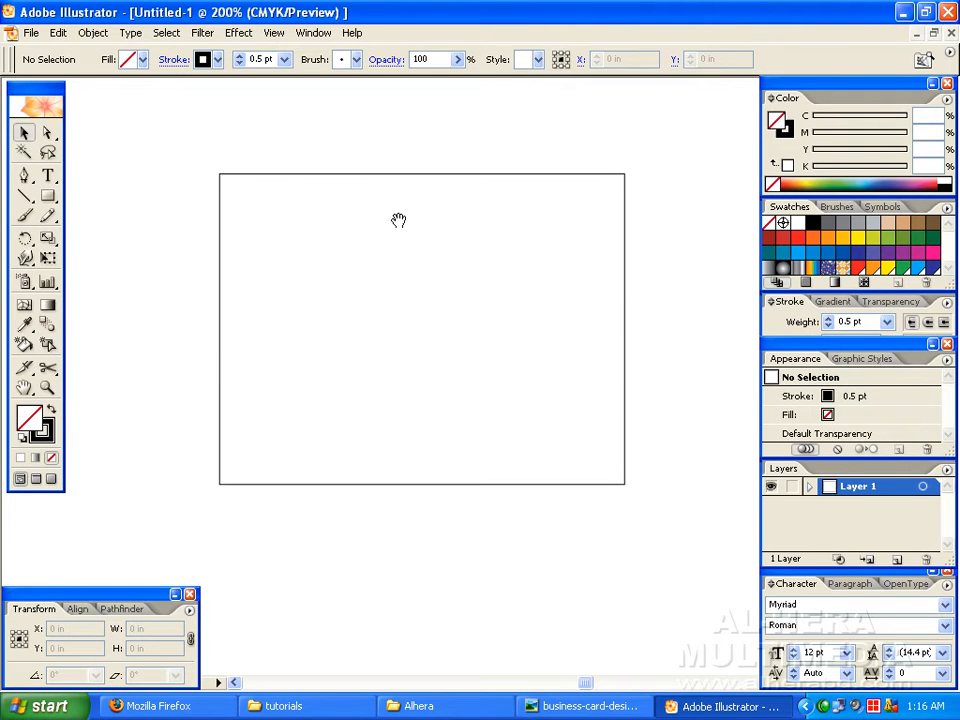
left_click(25, 178)
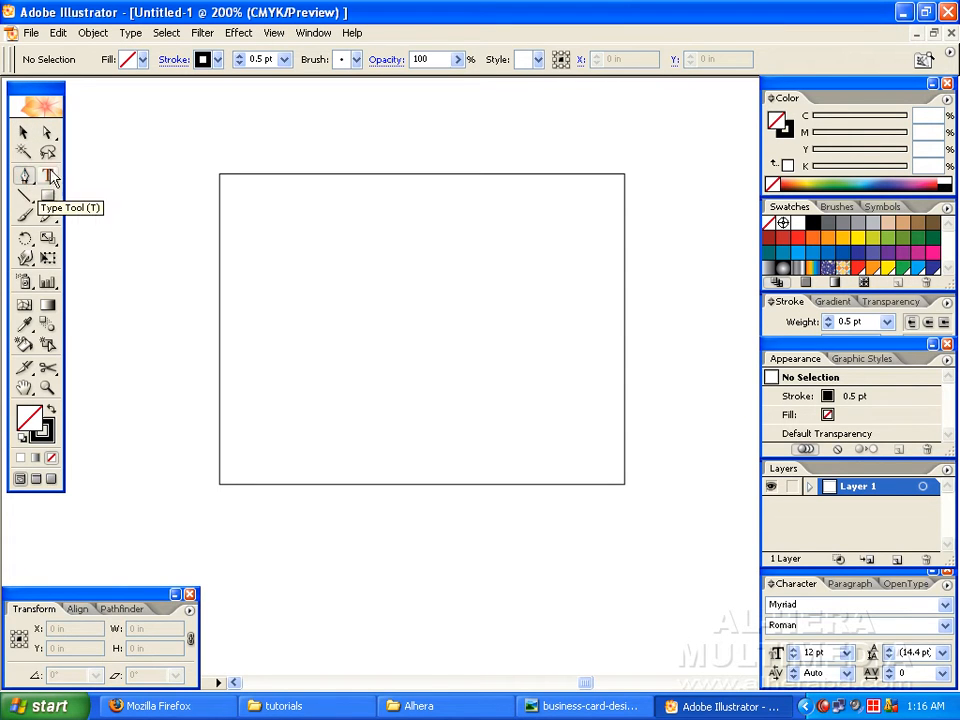
left_click(219, 436)
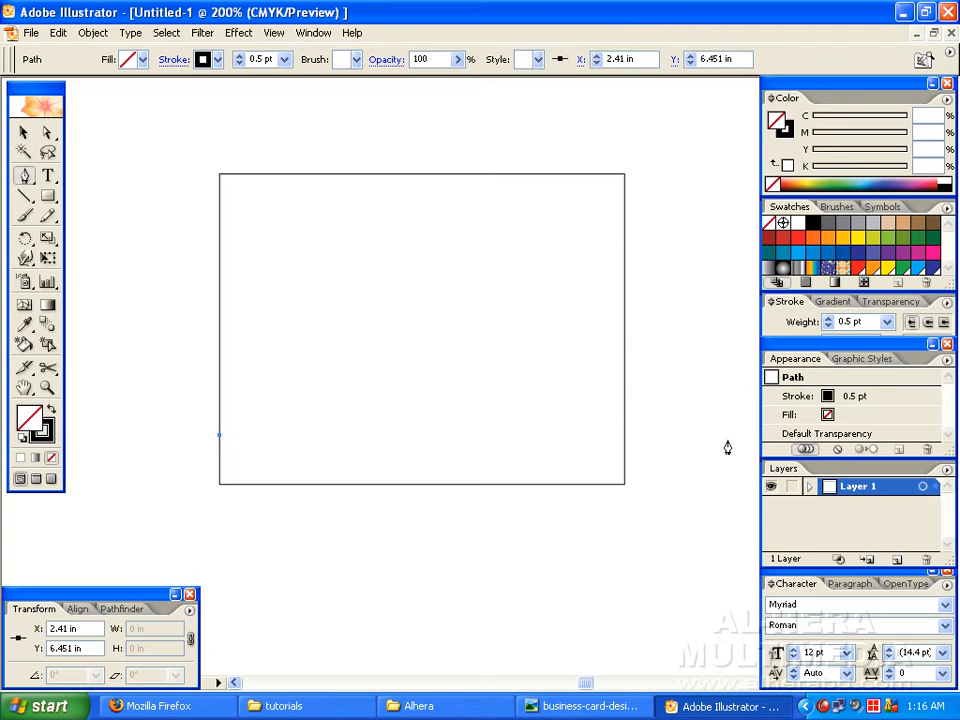
left_click(625, 437)
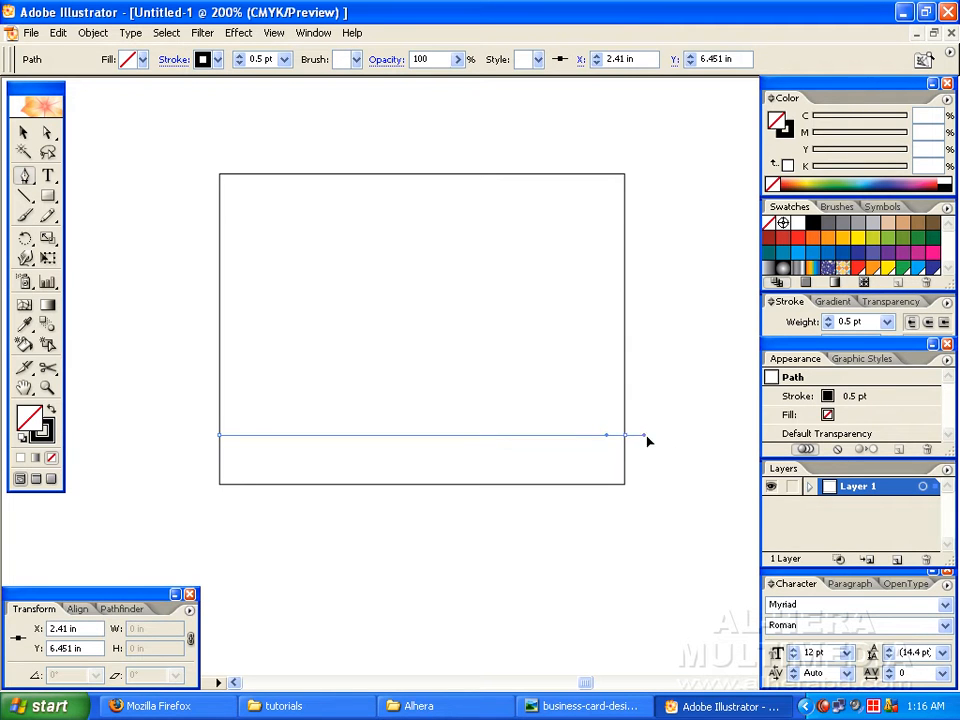
left_click_drag(647, 440, 835, 481)
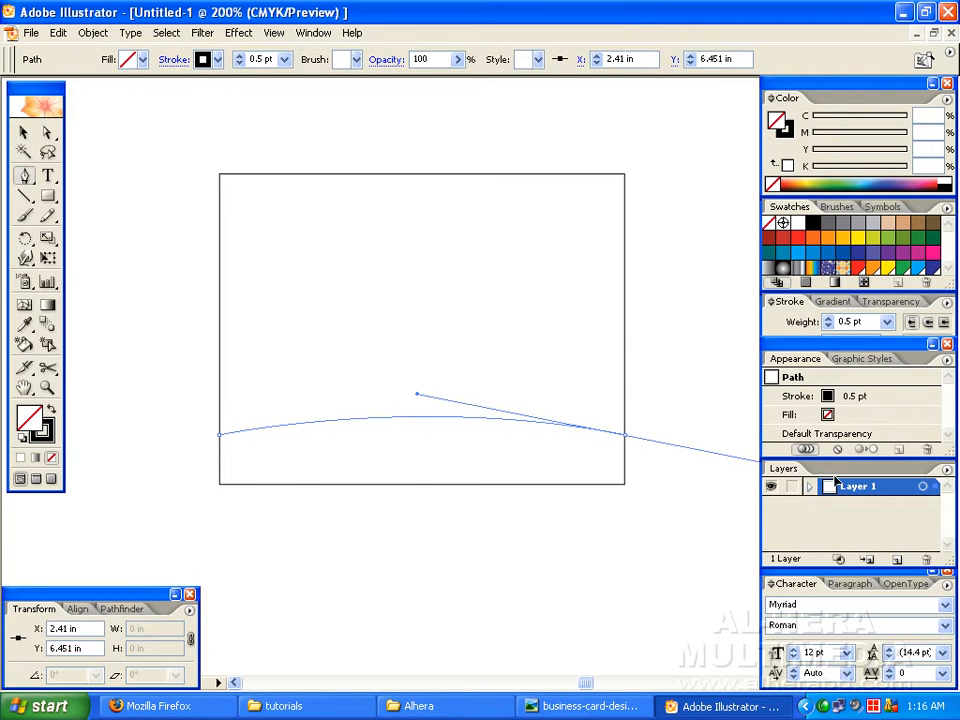
key("ctrl+z")
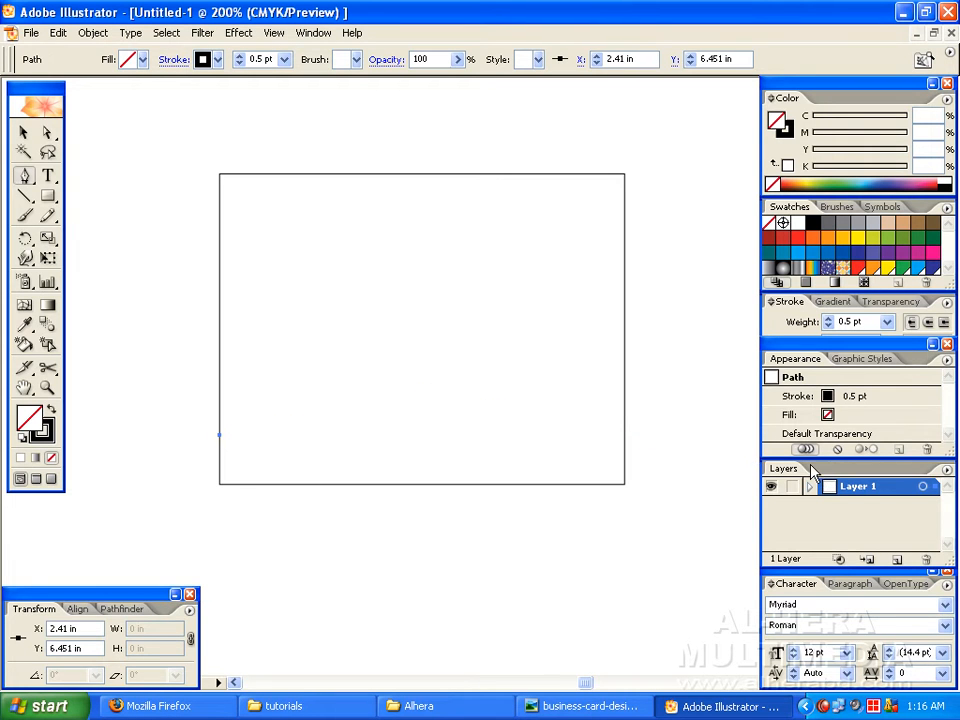
key("ctrl+z")
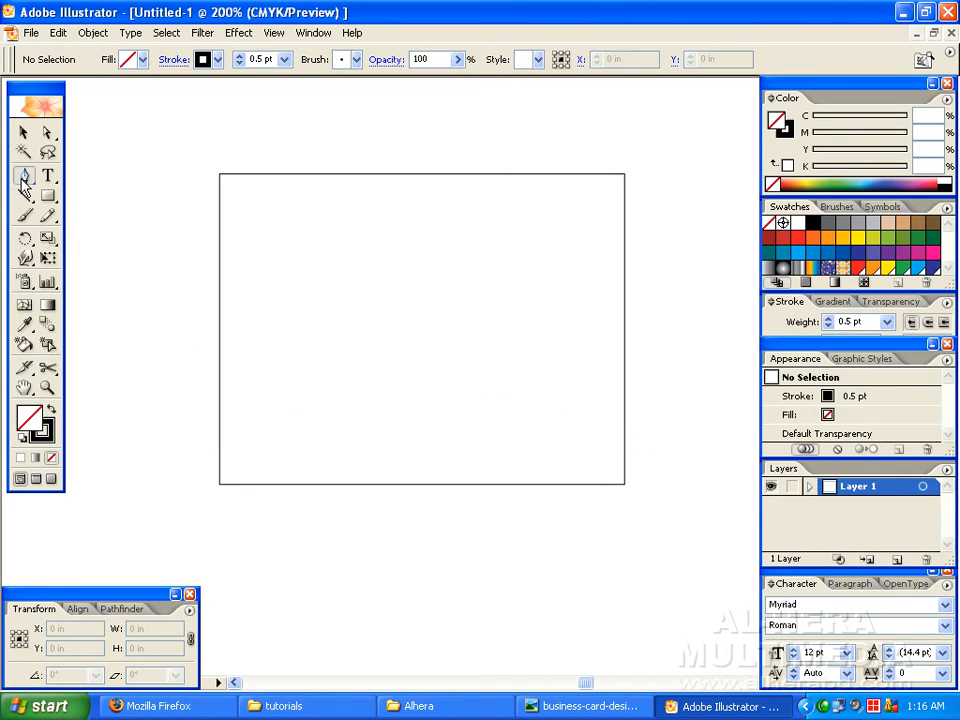
Draw a closed Pen path across the frame's base with an arched upper edge, 3 in wide and about 0.56 in high.
left_click(219, 430)
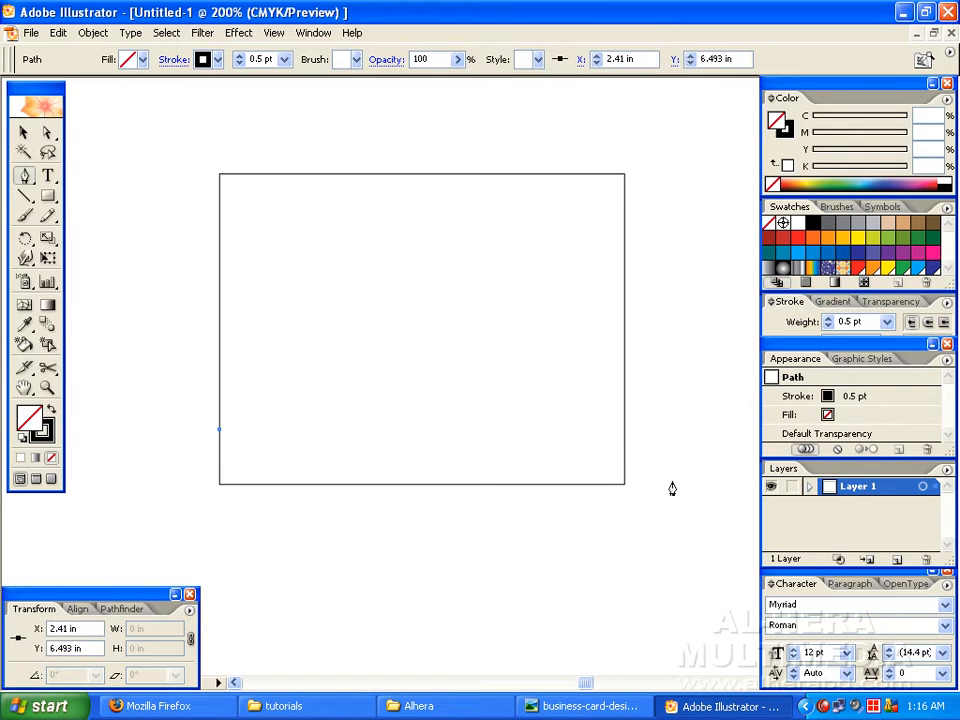
left_click(625, 438, "shift")
left_click_drag(624, 438, 863, 485)
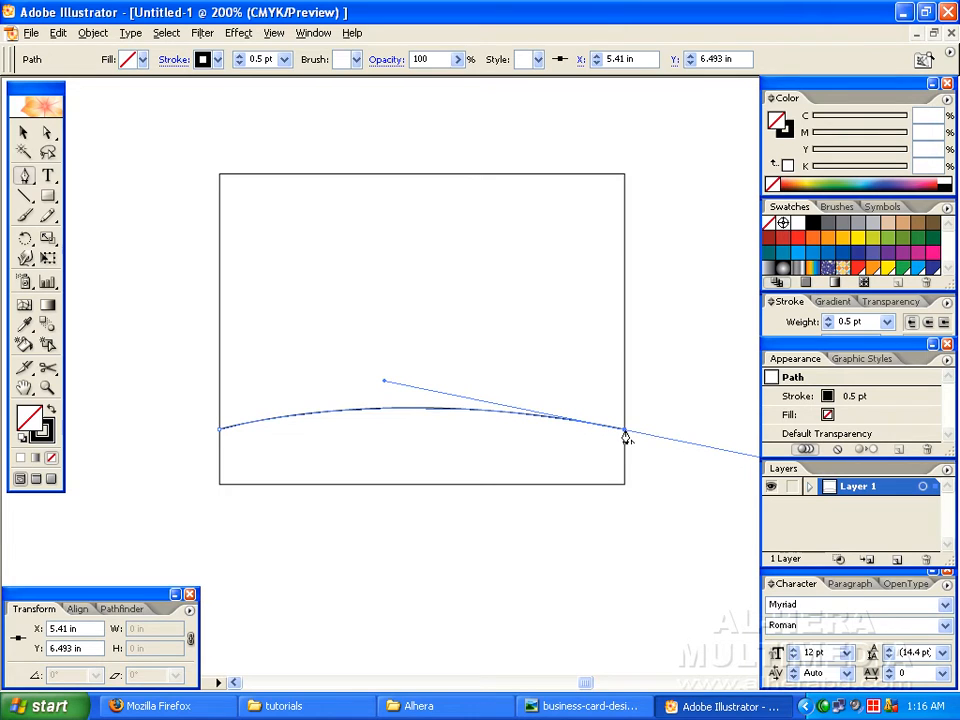
left_click(625, 433)
left_click(625, 485)
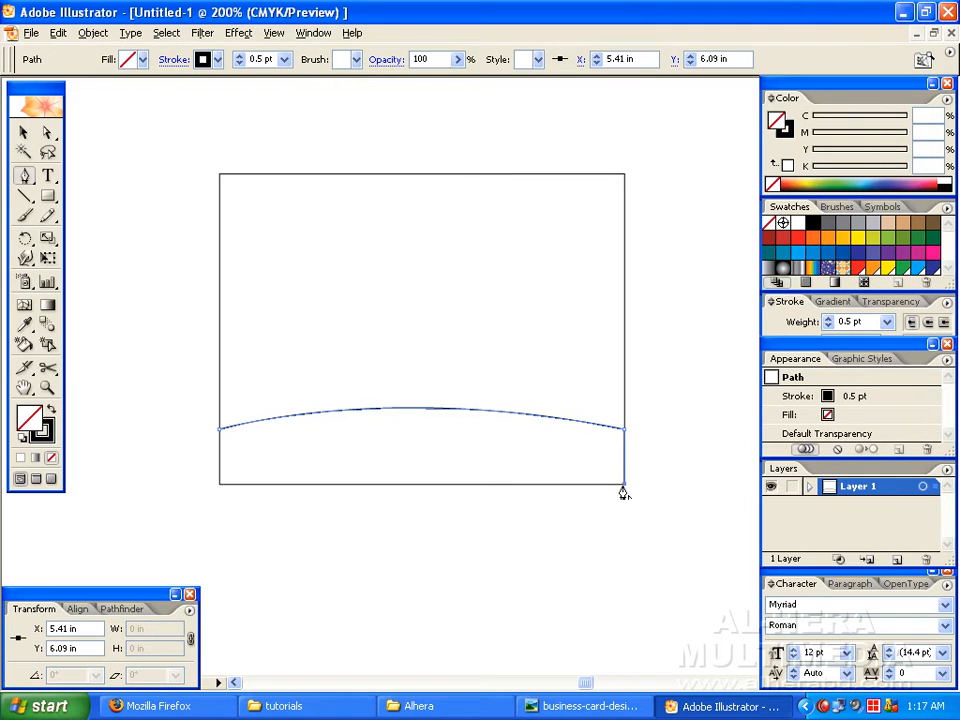
left_click(220, 486)
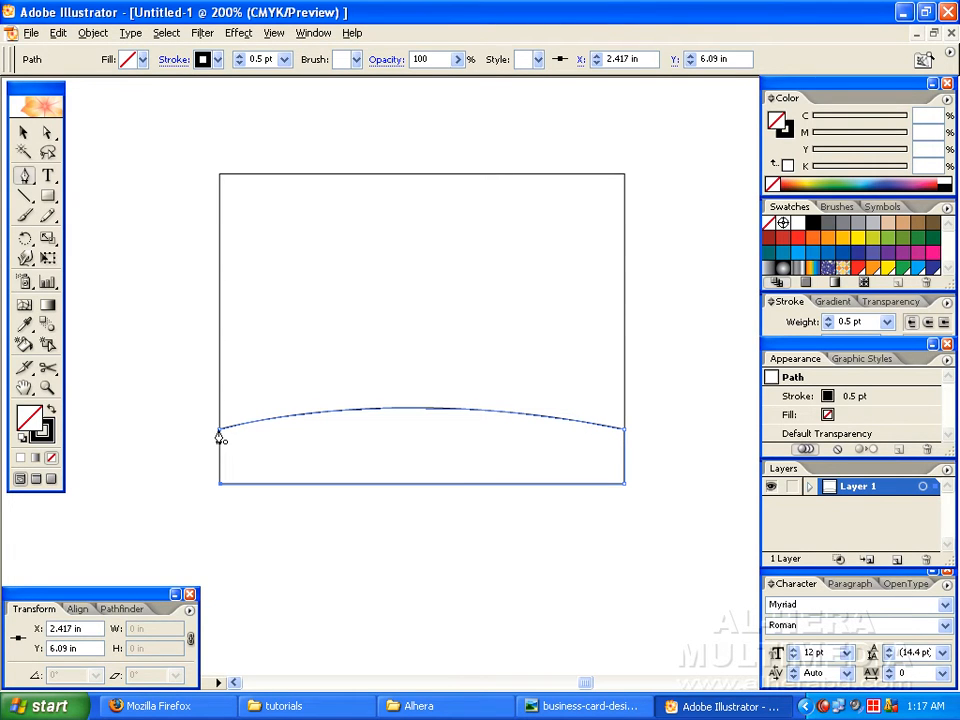
left_click(219, 437)
Align the arched shape's lower-left anchor point with the frame's lower-left corner.
left_click(47, 133)
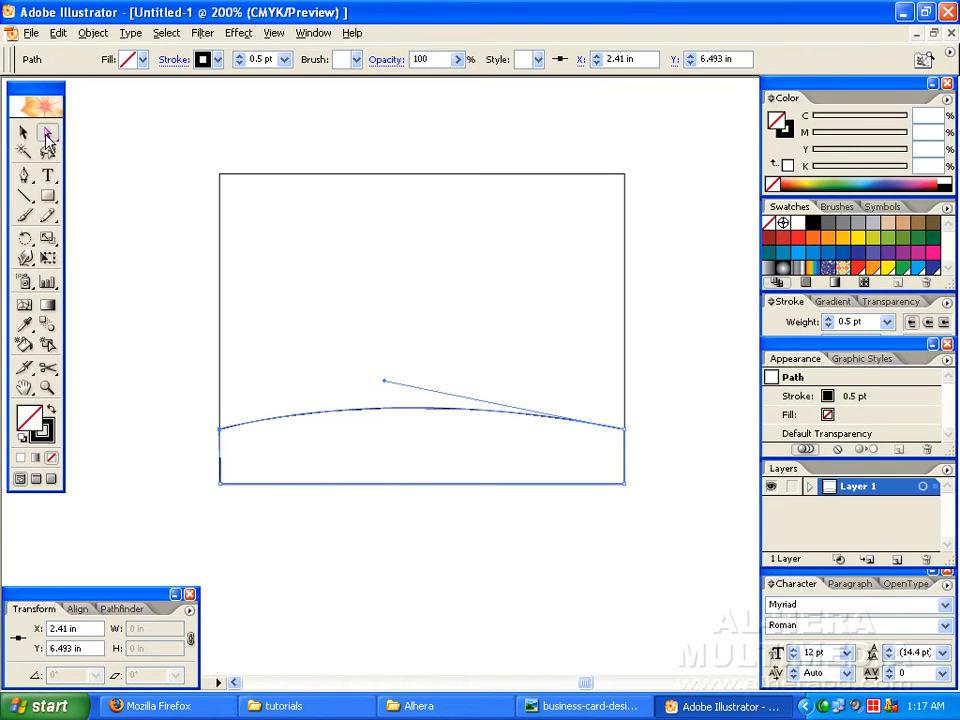
key("ctrl+equal")
key("ctrl+equal")
left_click_drag(201, 424, 657, 212)
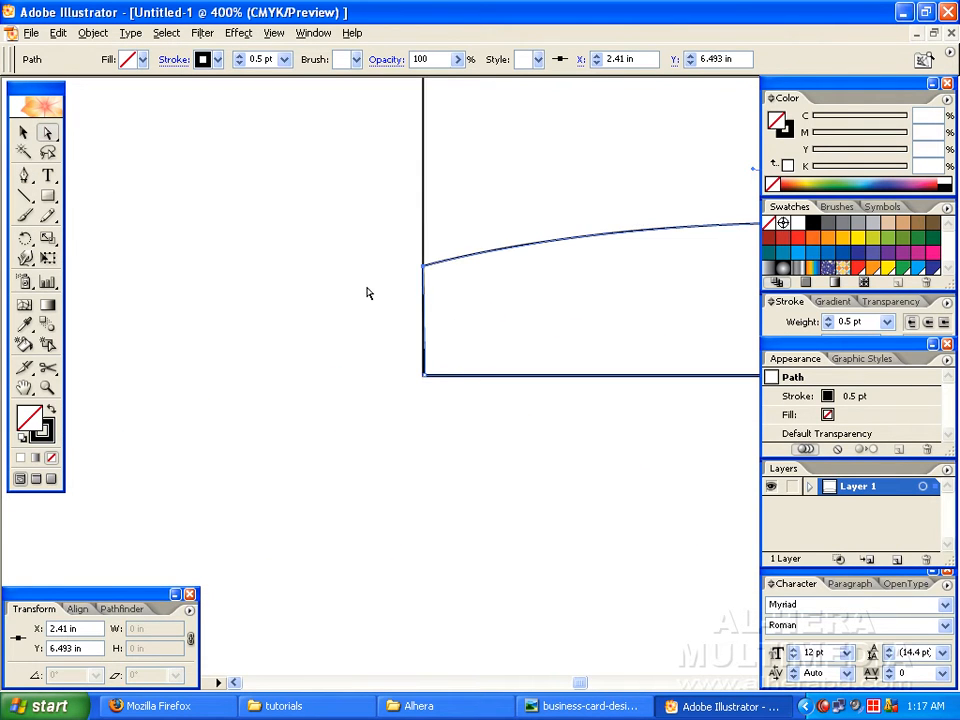
key("ctrl+equal")
key("ctrl+equal")
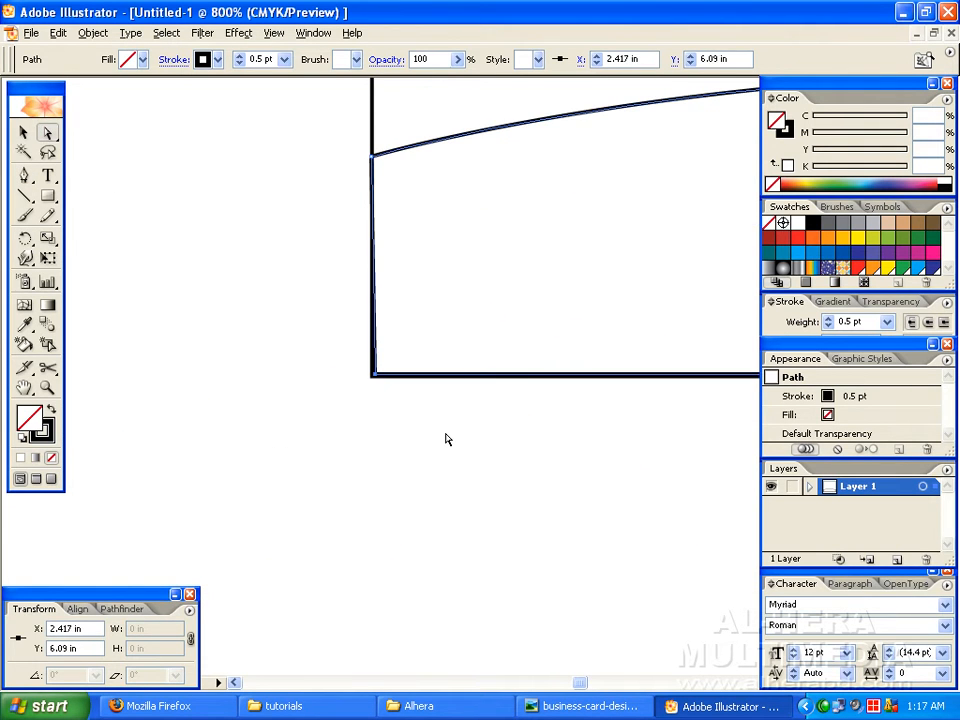
key("Left")
left_click(388, 423)
left_click(370, 376)
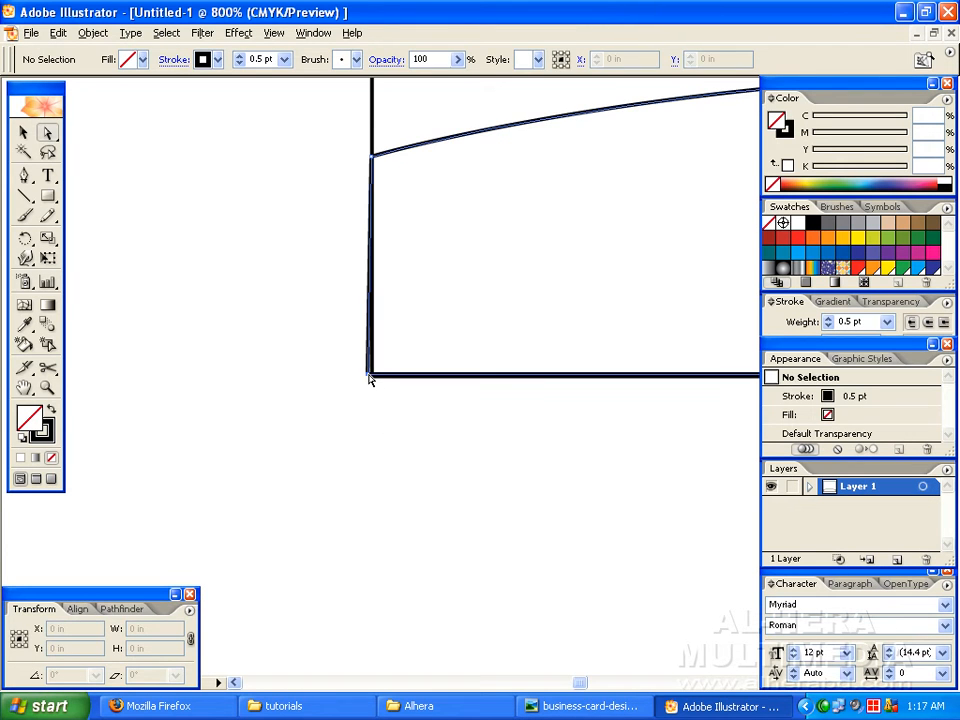
left_click_drag(373, 375, 373, 375)
left_click(388, 403)
Draw a rectangle about 3 by 2.3 in directly over the whole frame.
left_click_drag(541, 318, 226, 453)
key("ctrl+minus")
key("ctrl+minus")
key("ctrl+minus")
key("ctrl+minus")
key("ctrl+minus")
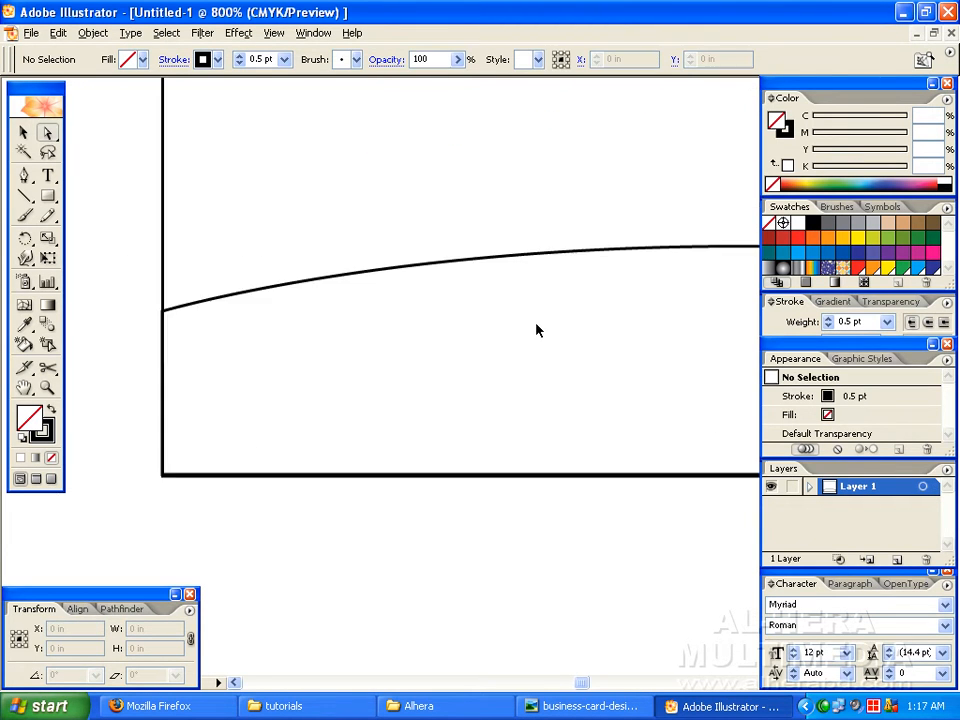
left_click_drag(627, 317, 490, 368)
key("ctrl+plus")
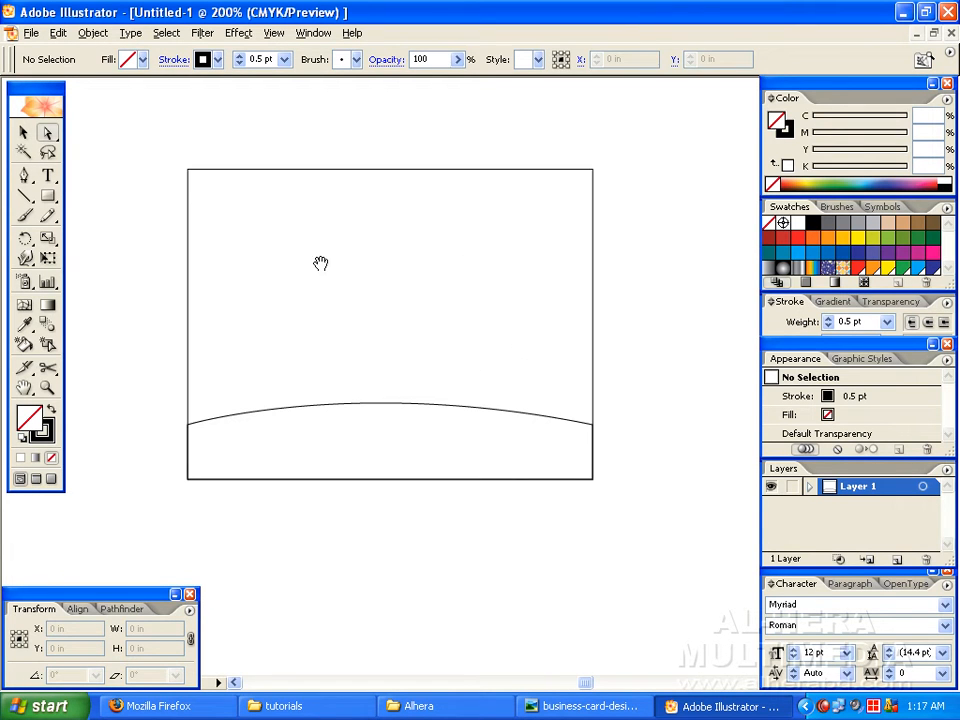
left_click(25, 134)
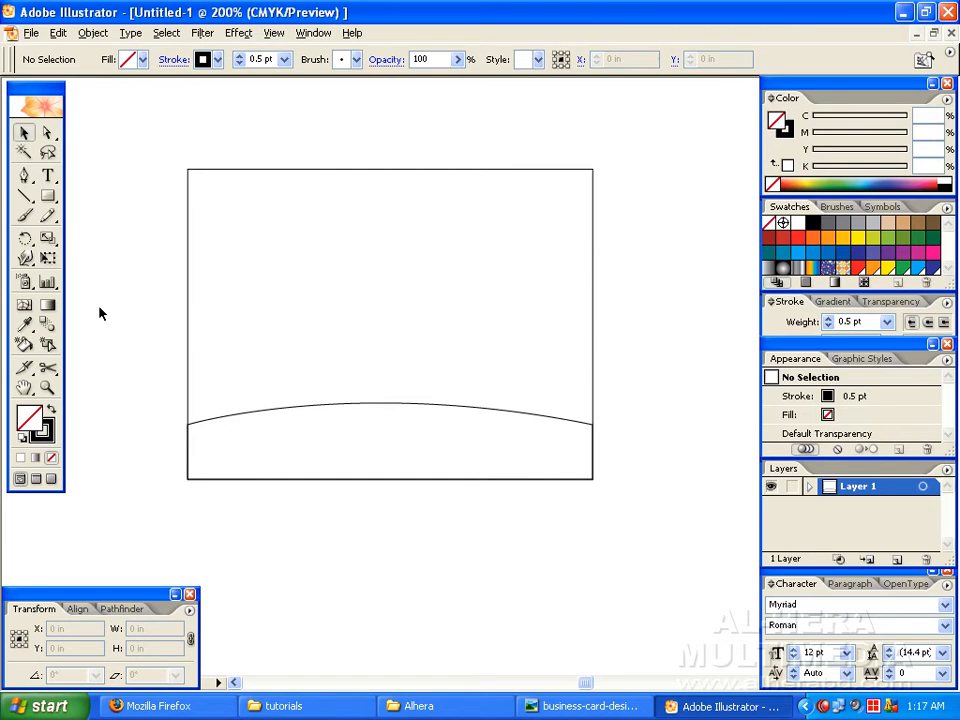
left_click(47, 196)
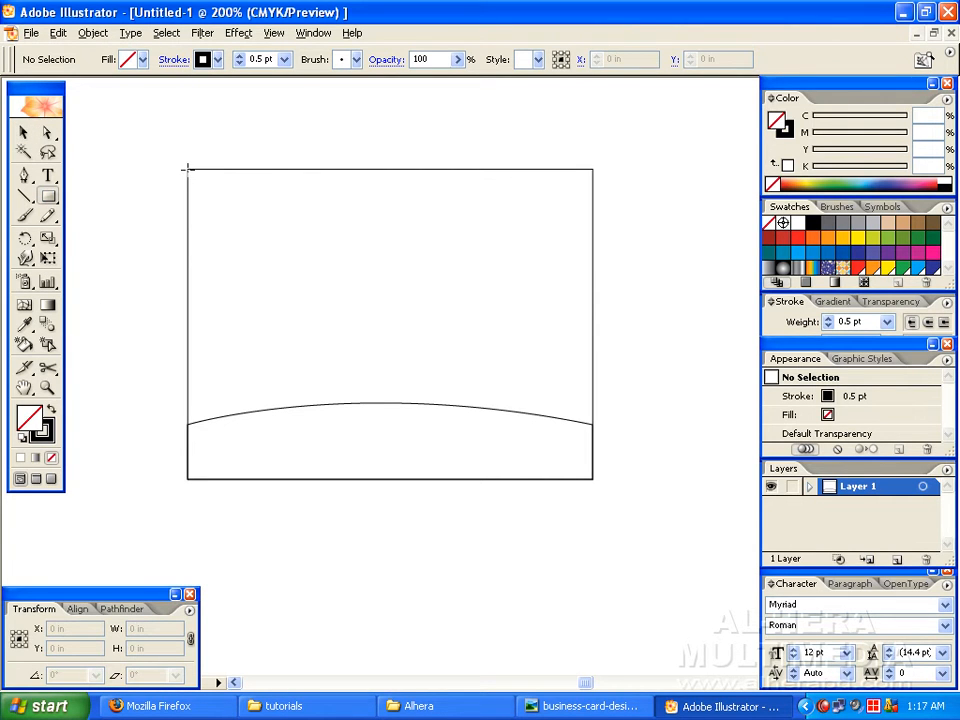
mouse_move(537, 400)
left_mouse_down()
mouse_move(559, 444)
mouse_move(594, 463)
mouse_move(593, 479)
left_mouse_up()
Set the new rectangle's height to exactly 2.3 in.
left_click(24, 133)
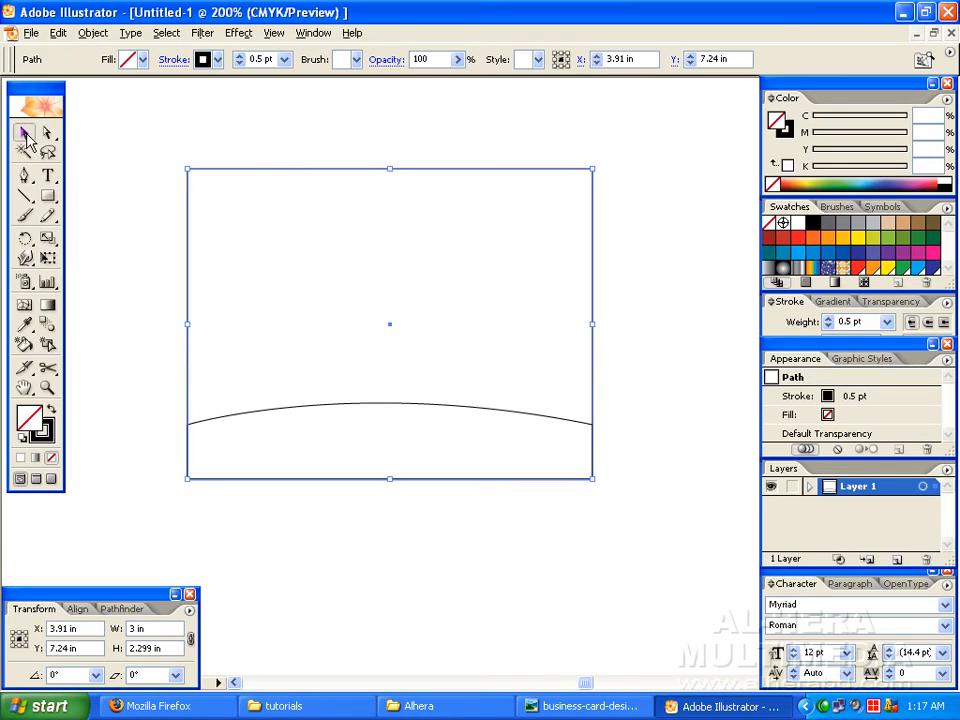
left_click(152, 648)
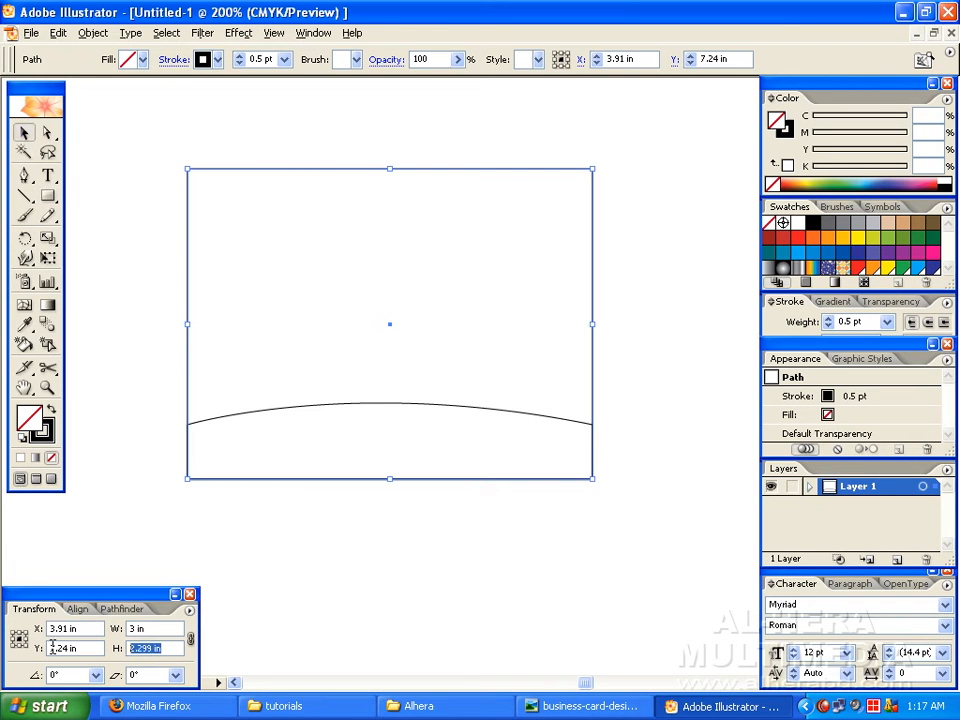
type("2.3")
key("Return")
left_click_drag(137, 146, 294, 204)
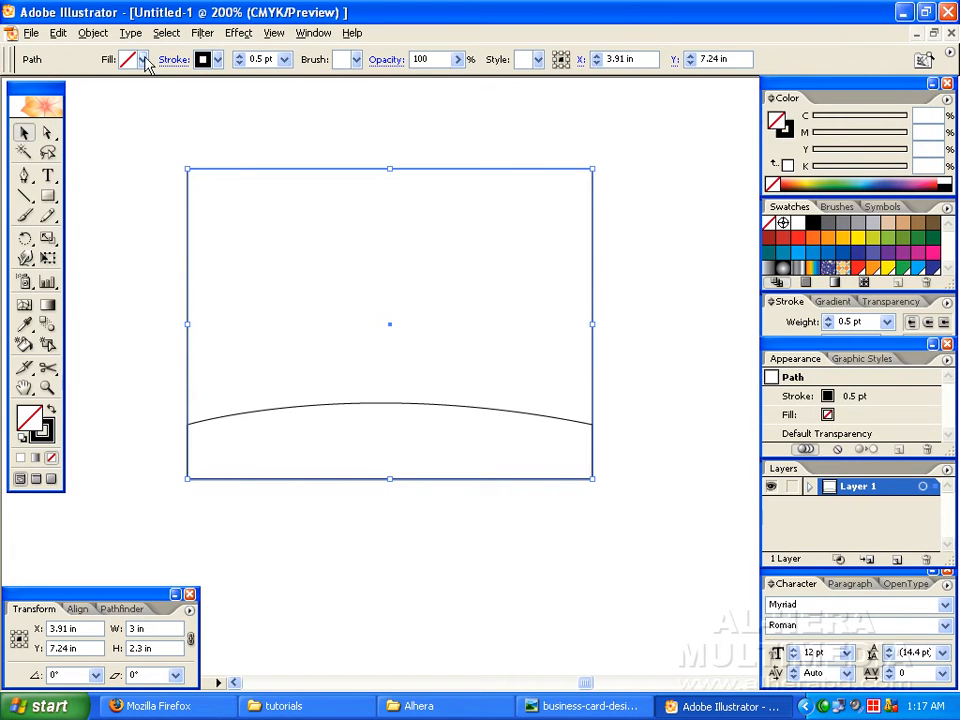
Remove the new rectangle's stroke and fill it with the 45% black gray swatch.
left_click(218, 60)
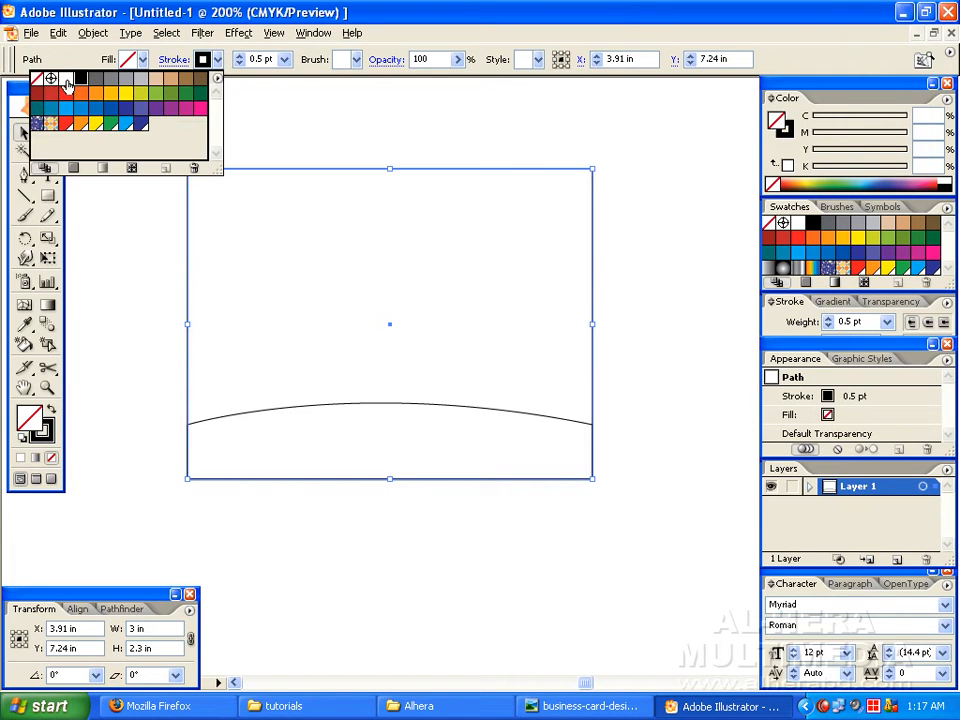
left_click(37, 79)
left_click(122, 62)
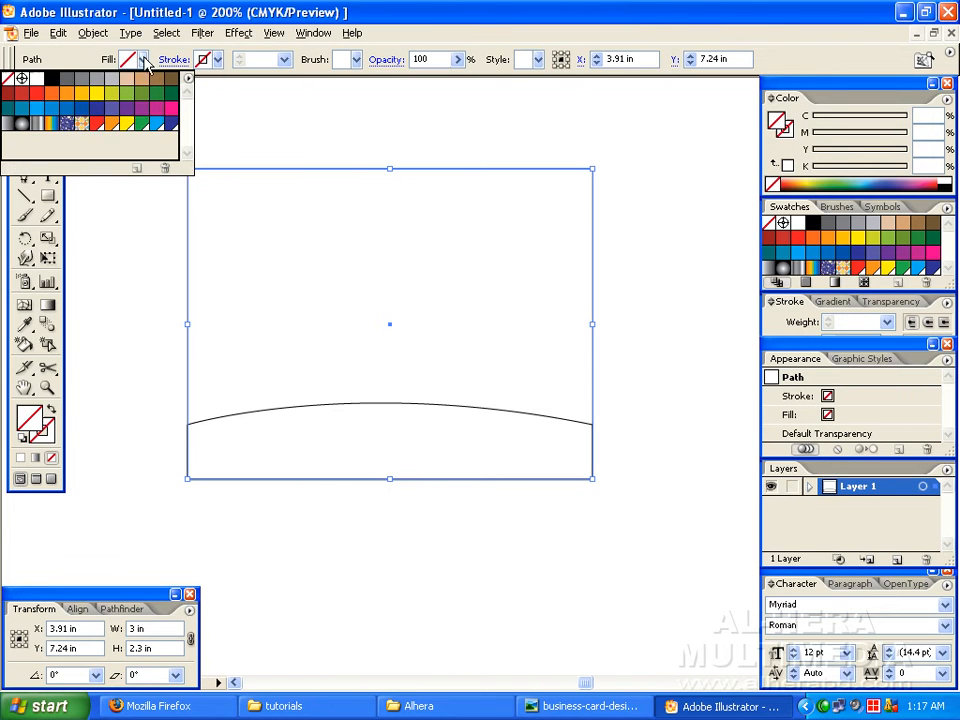
left_click(94, 78)
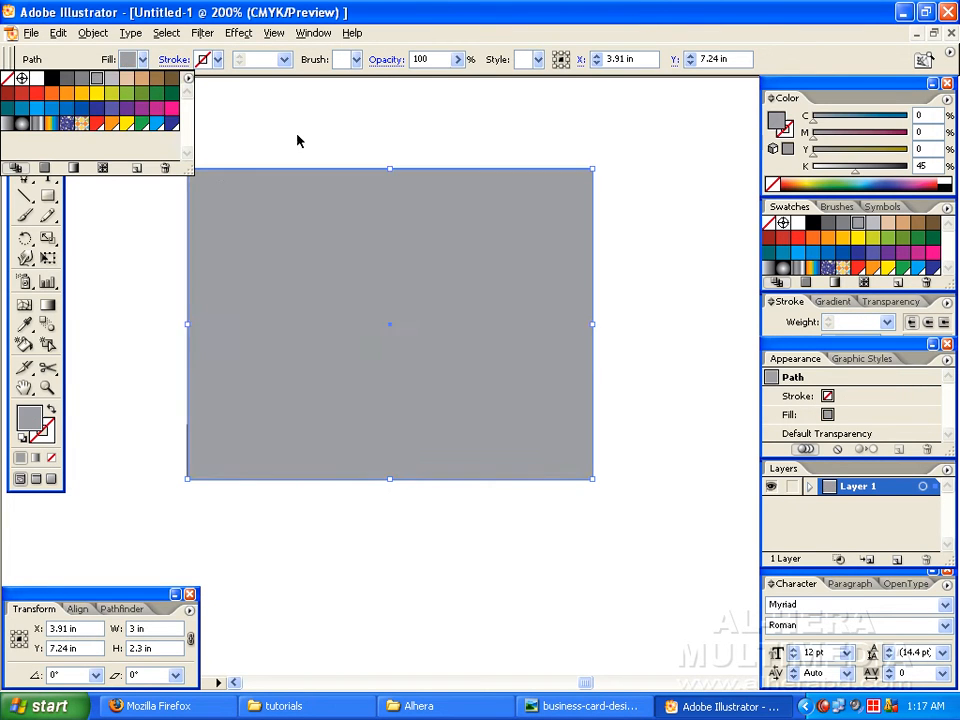
left_click(296, 139)
Send the gray rectangle to the back, behind the arched shape and the frame.
left_click(260, 447)
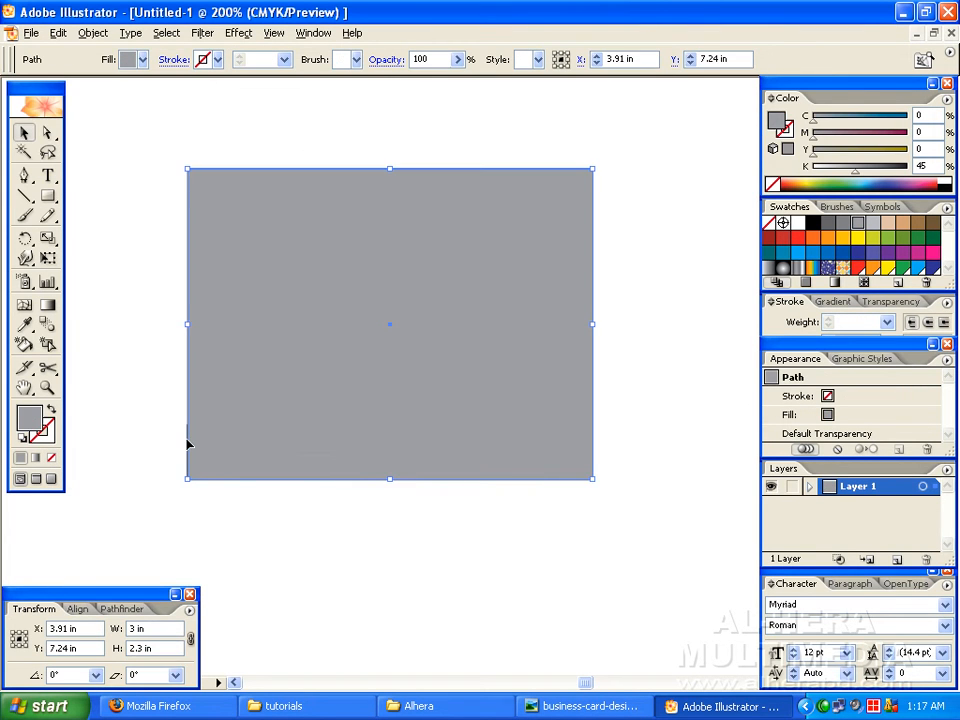
left_click(183, 442)
left_click(295, 305)
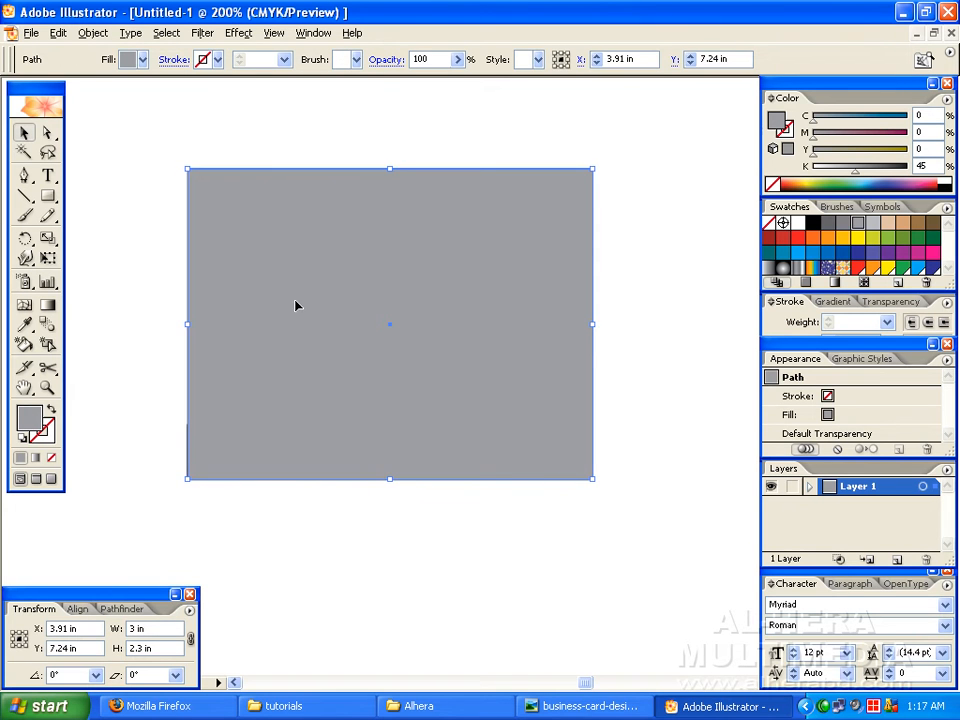
right_click(401, 243)
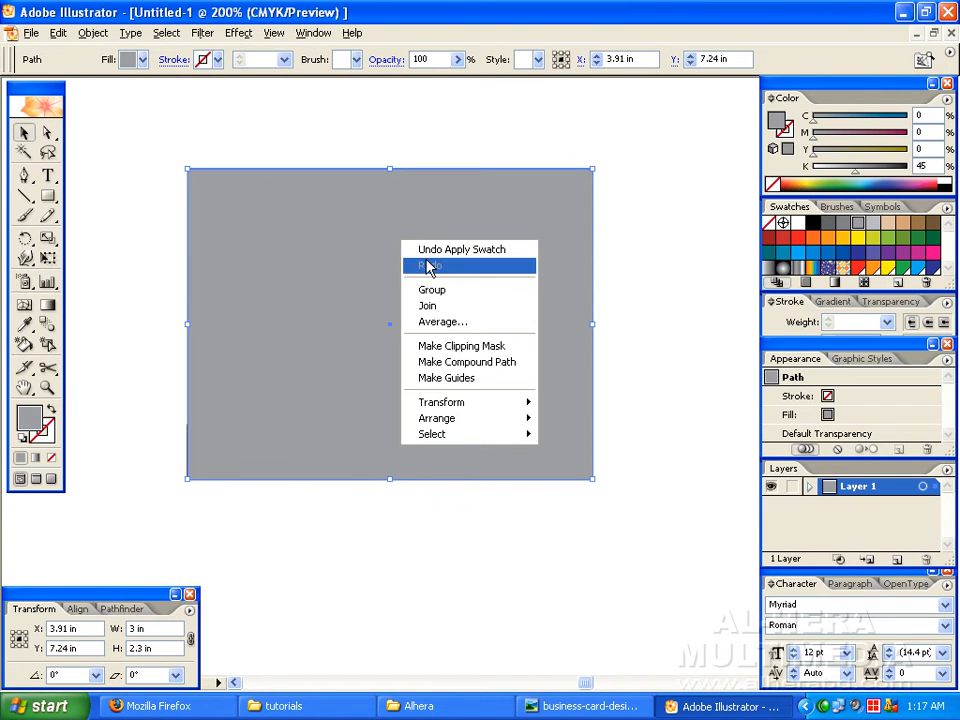
mouse_move(444, 424)
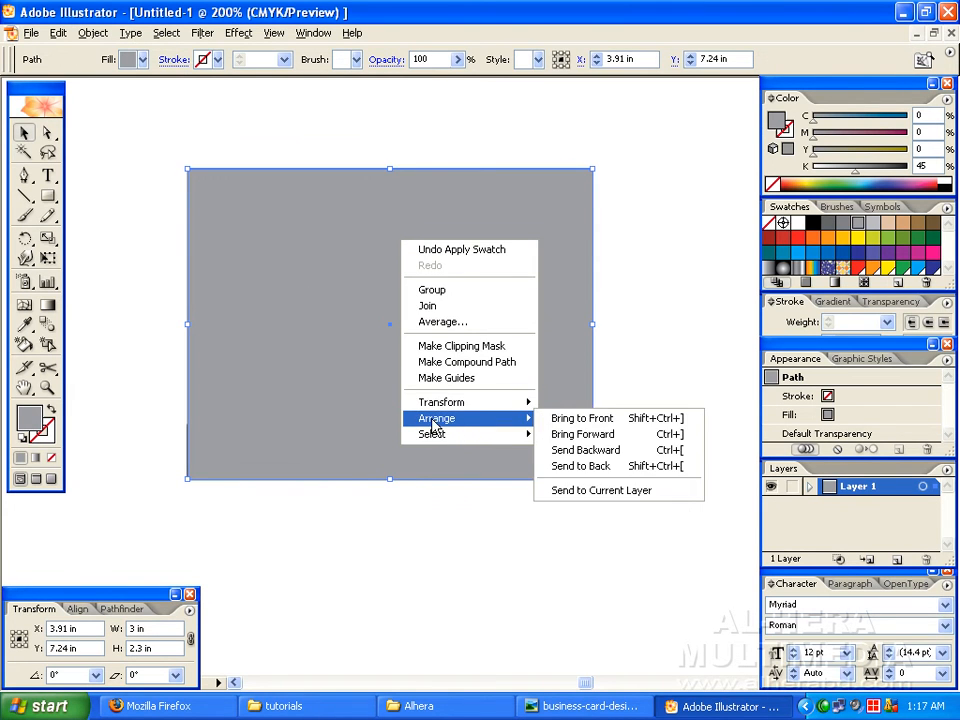
left_click(606, 466)
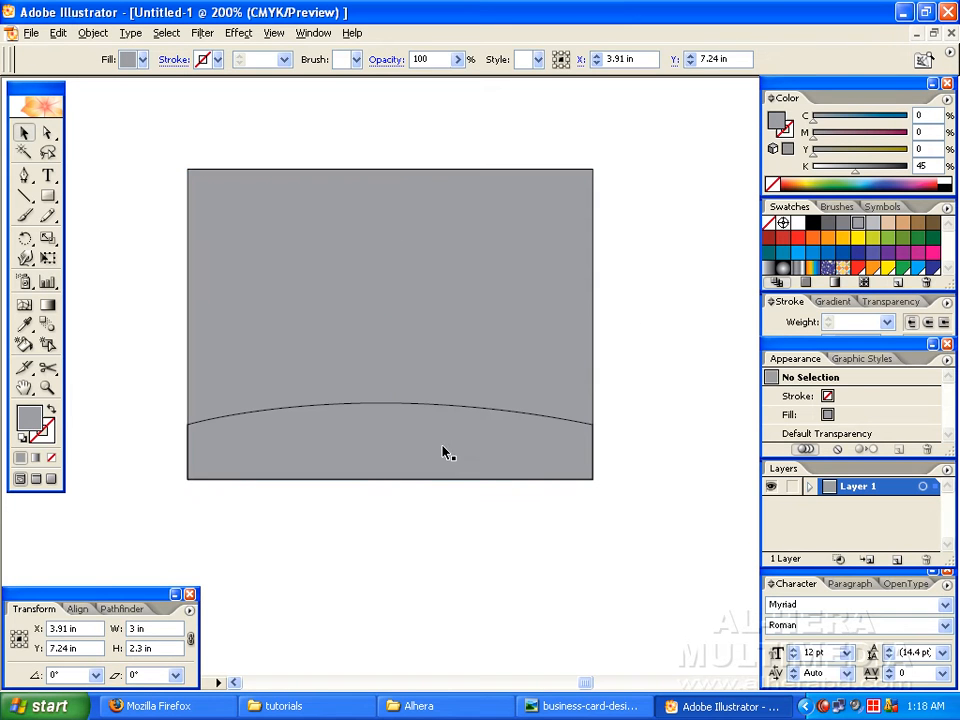
Remove the arched shape's stroke and fill it with the Smoke swatch, 30% black.
left_click(444, 409)
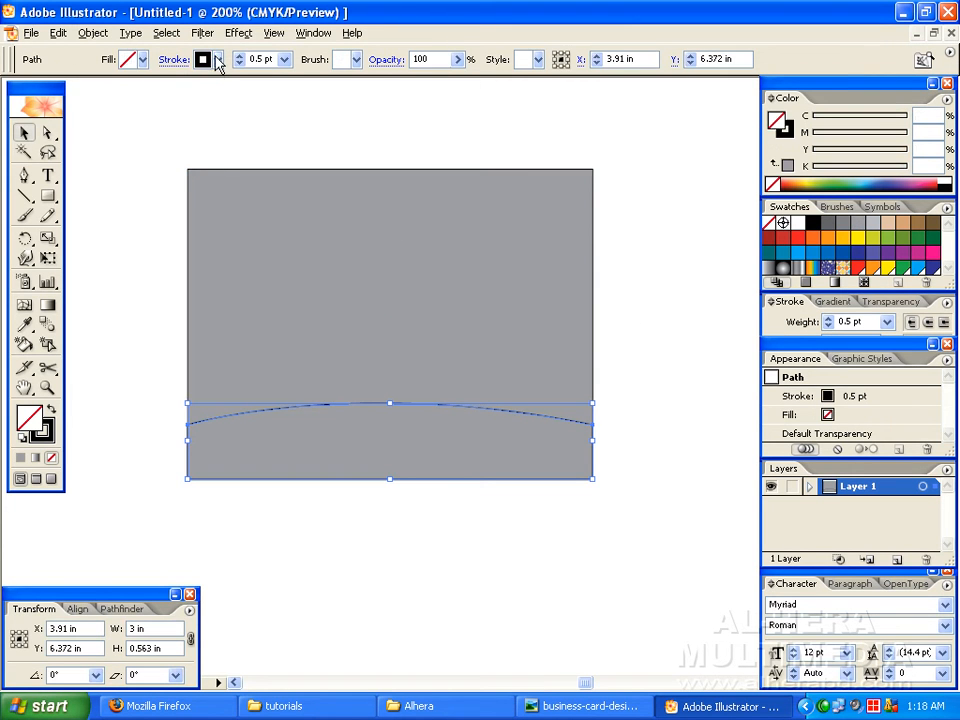
left_click(143, 59)
left_click(37, 80)
left_click(217, 59)
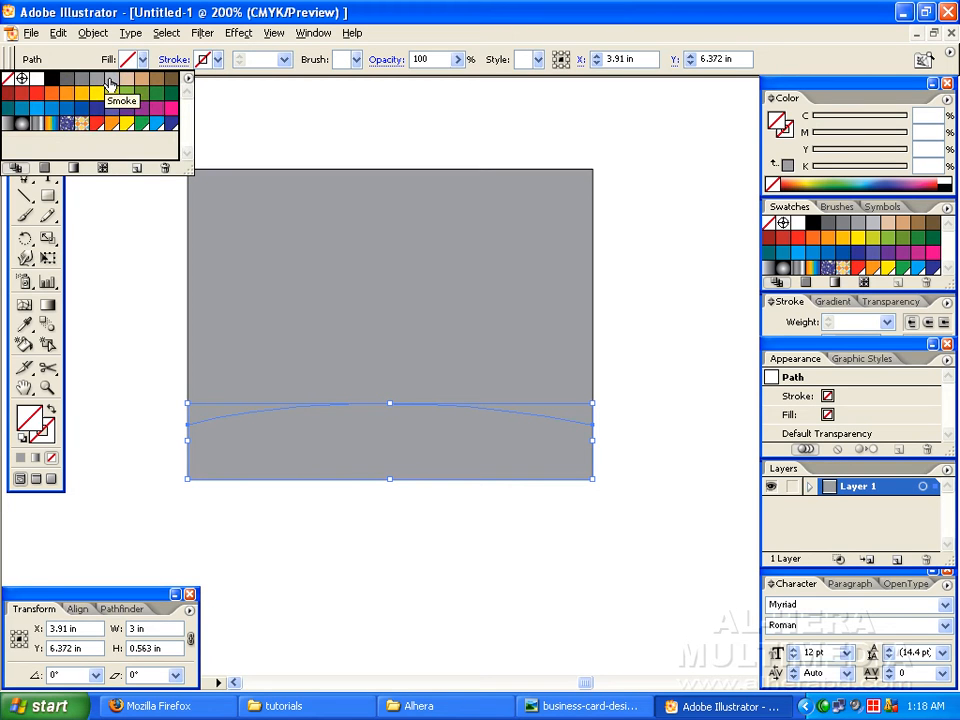
left_click(108, 80)
left_click(670, 246)
Convert the arched band's fill to its closest web-safe color.
left_click_drag(428, 325, 449, 315)
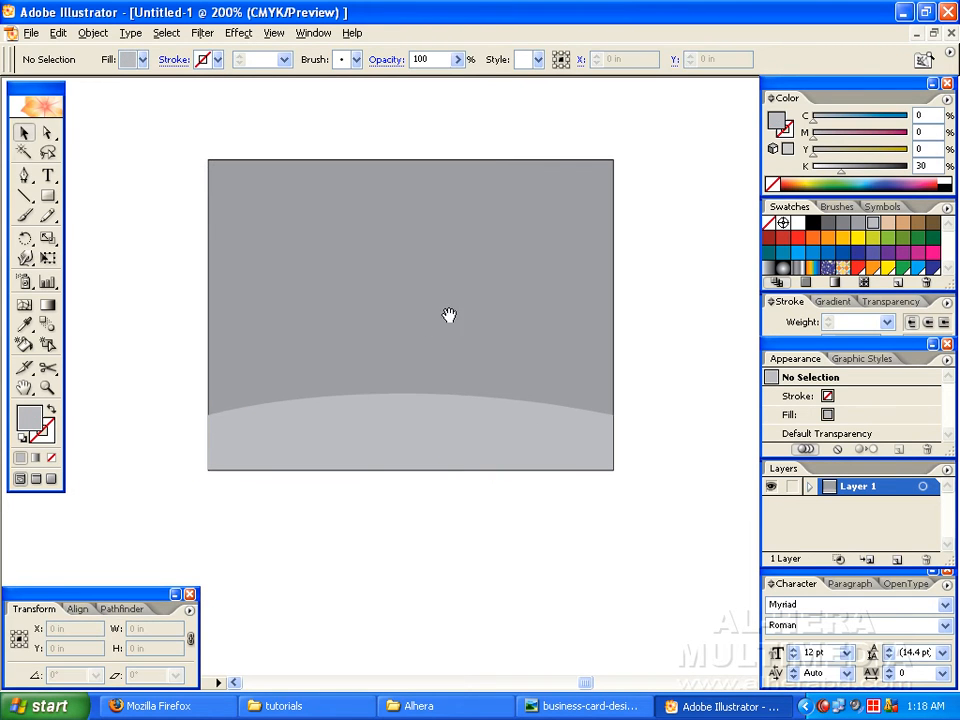
left_click(418, 437)
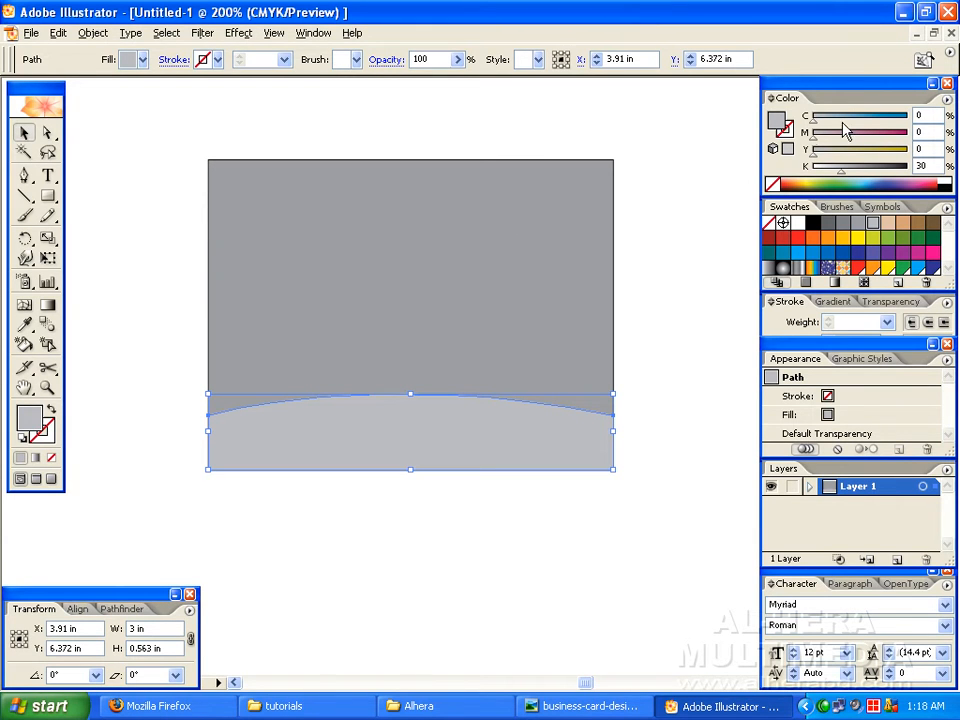
left_click(948, 101)
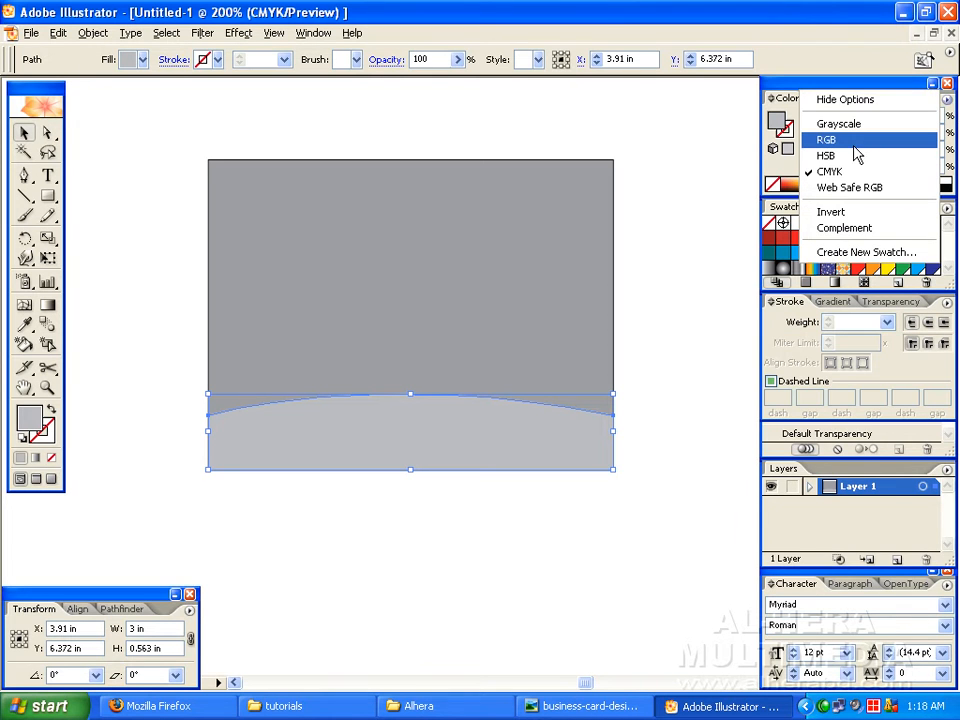
left_click(826, 178)
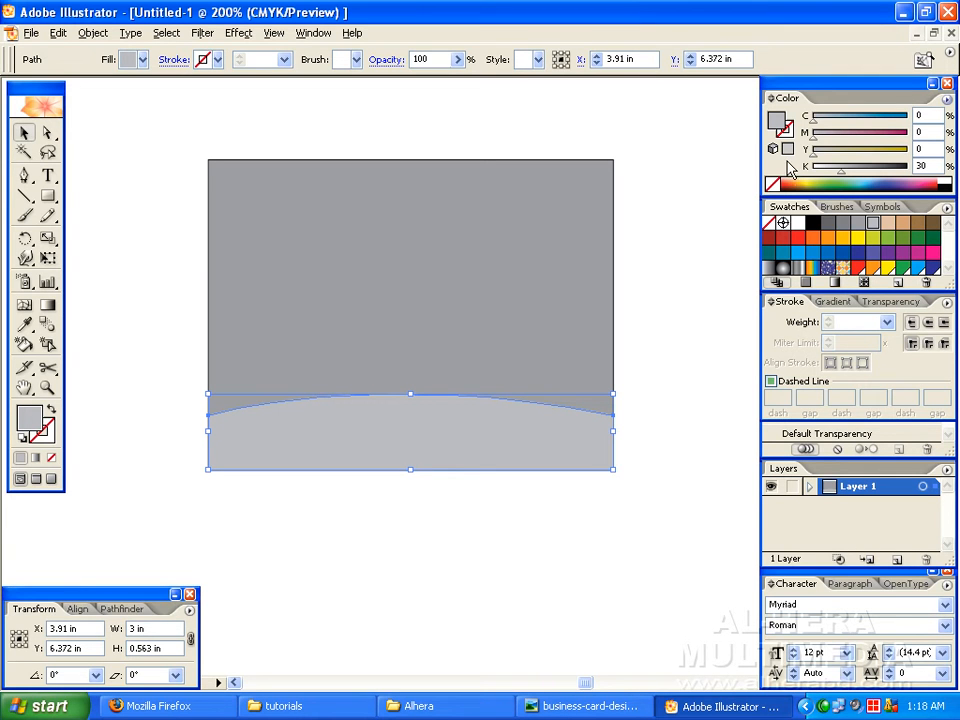
left_click(788, 150)
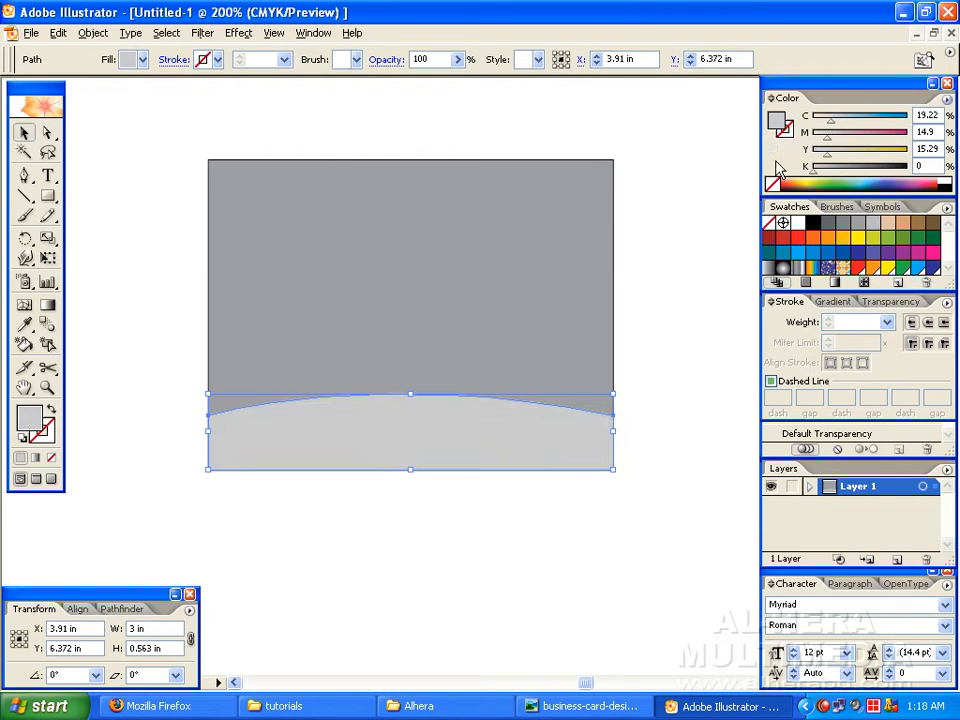
left_click(670, 271)
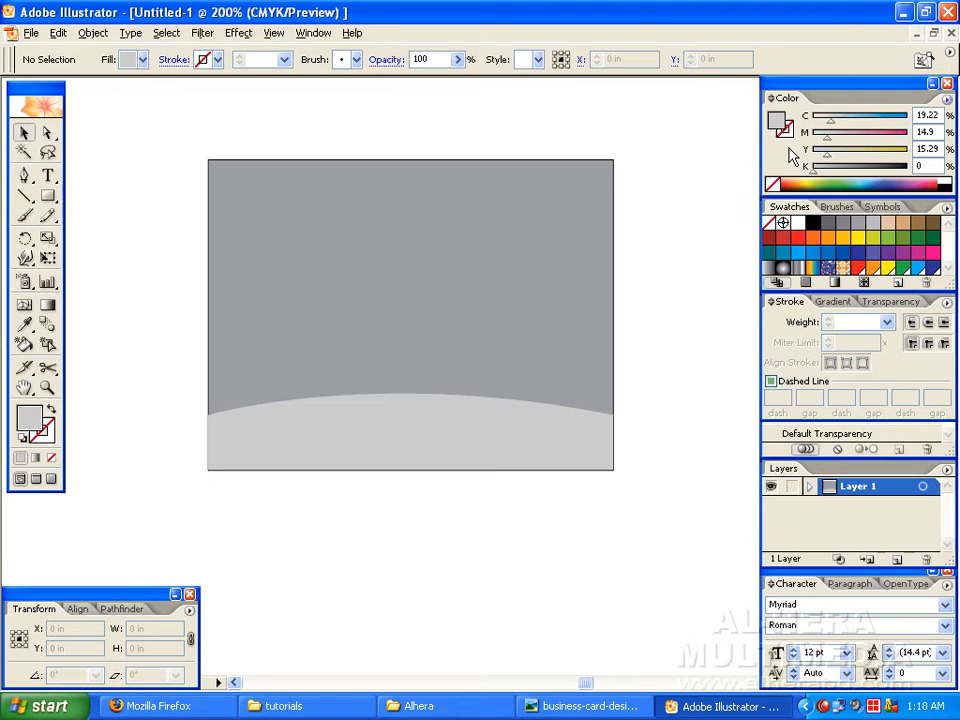
Convert the background rectangle's gray fill to its closest web-safe color.
left_click(595, 232)
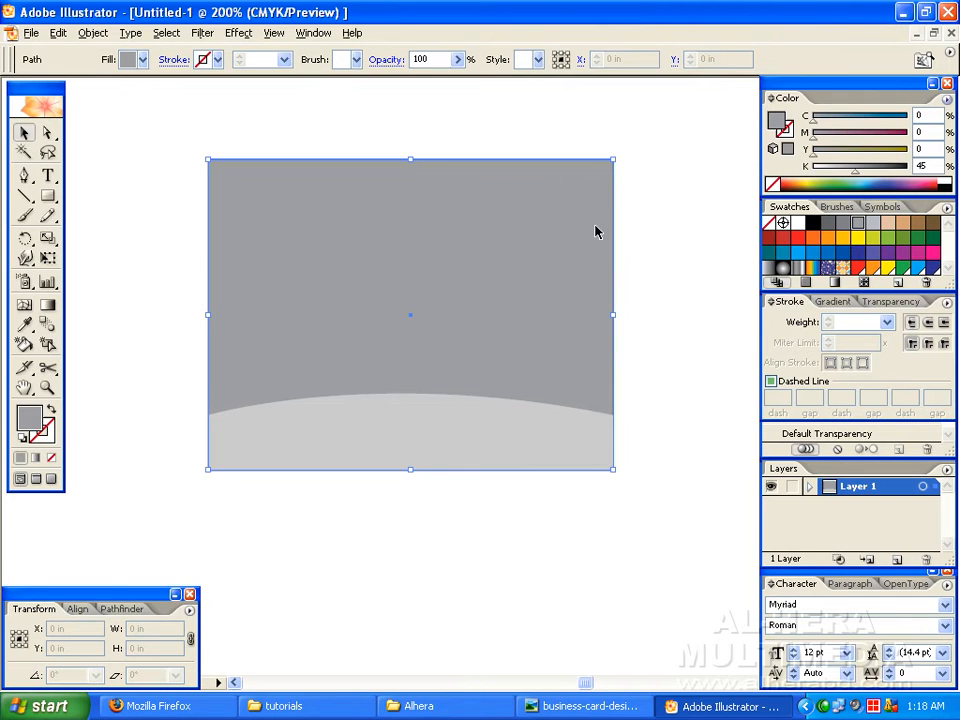
left_click(787, 149)
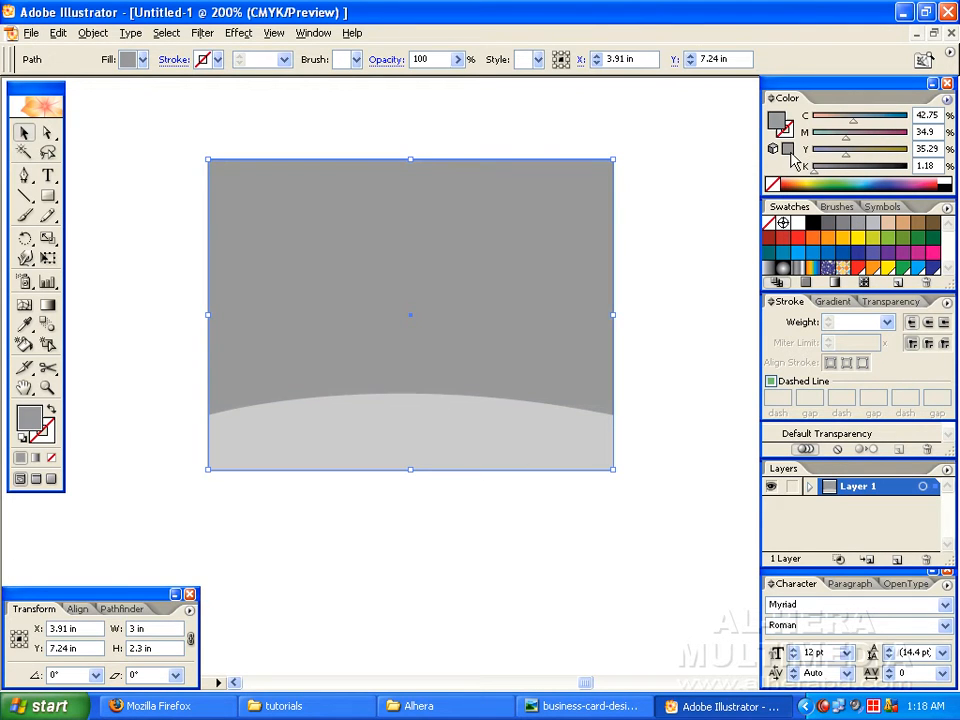
left_click(698, 275)
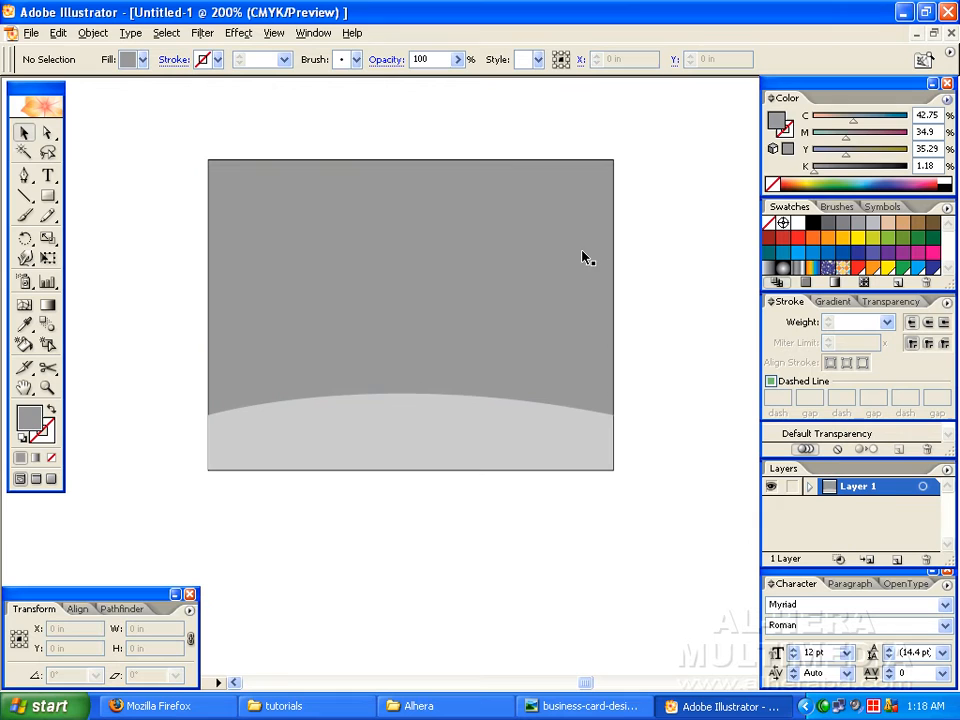
left_click(436, 413)
left_click(703, 318)
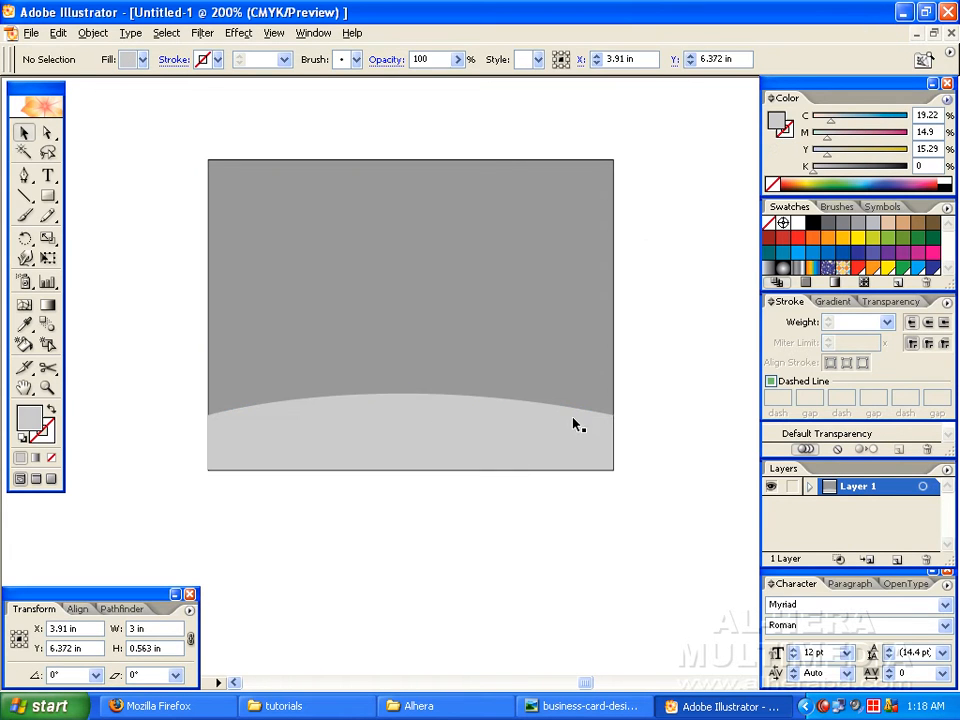
left_click(574, 422)
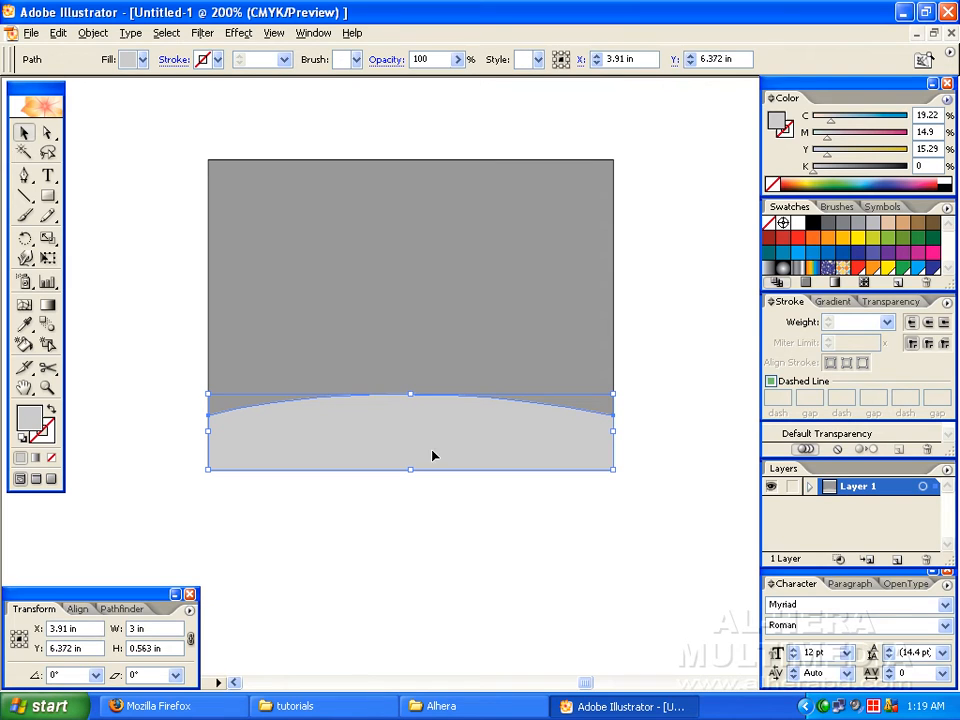
key("ctrl+shift+a")
Apply a white-to-black gradient fill to the arched band and display the full gradient options.
left_click(476, 430)
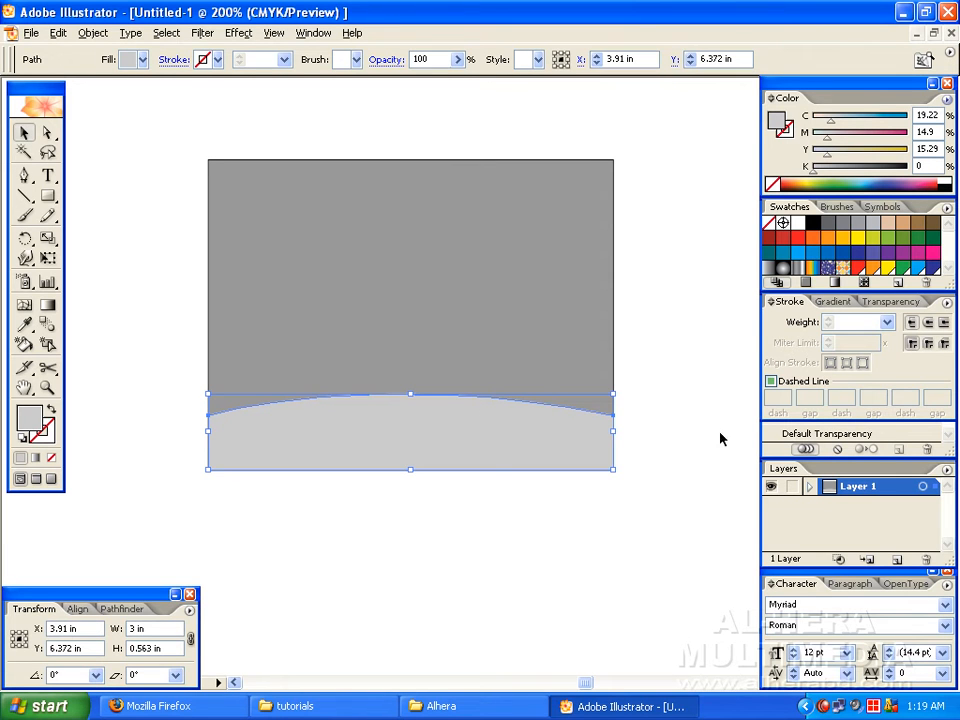
left_click(832, 301)
left_click(836, 333)
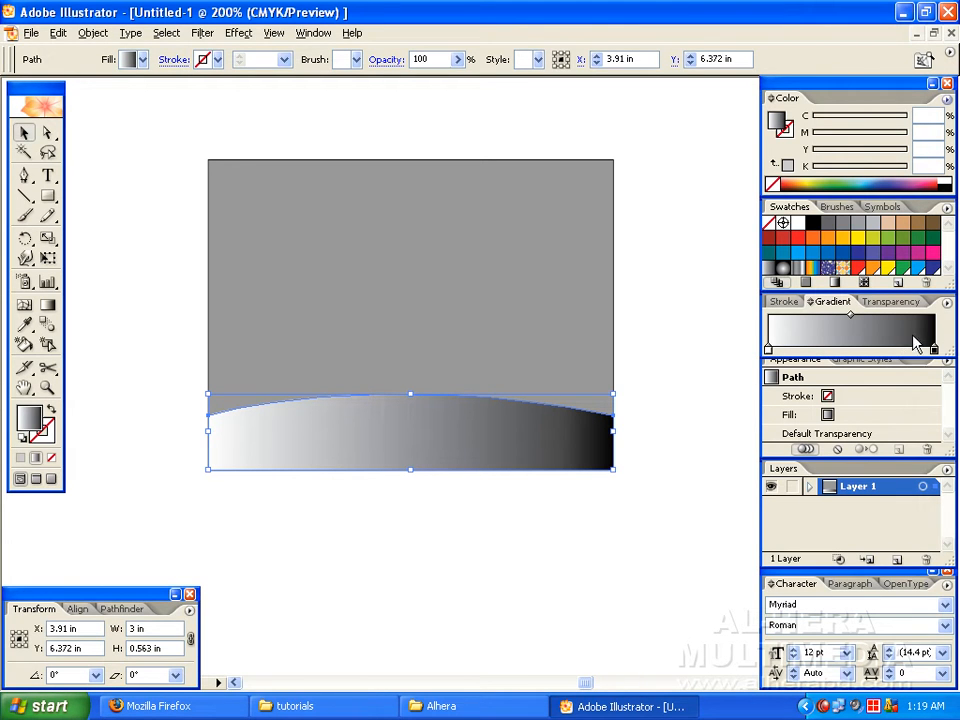
left_click(786, 302)
left_click(826, 302)
left_click(833, 302)
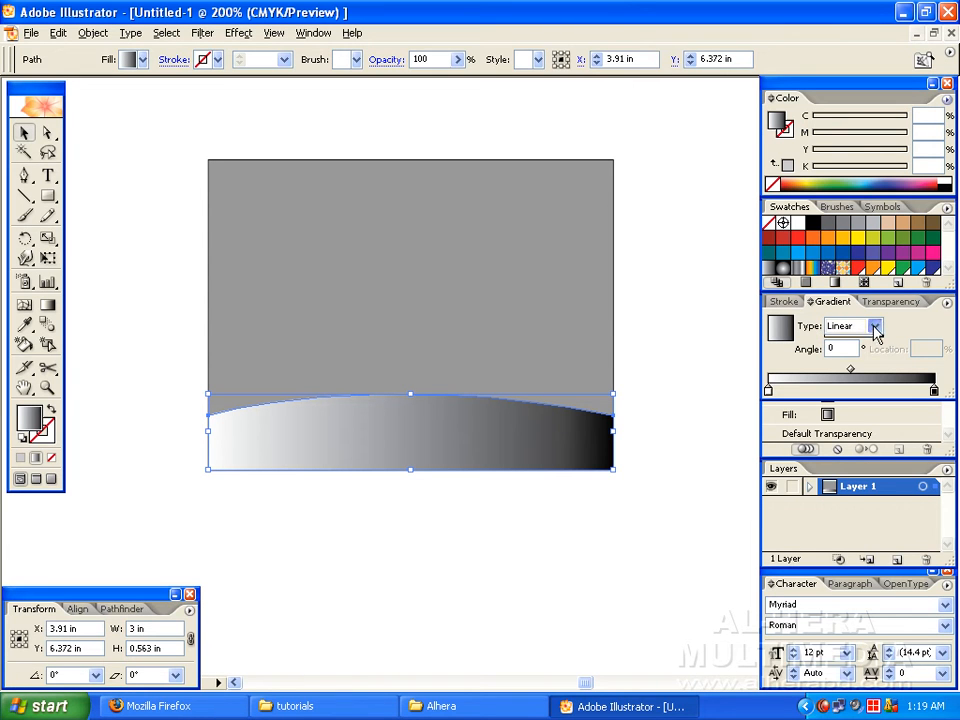
Make the arched band's gradient Linear with an angle of 90°.
left_click(875, 328)
left_click(920, 334)
left_click_drag(846, 348, 768, 349)
type("90")
key("Return")
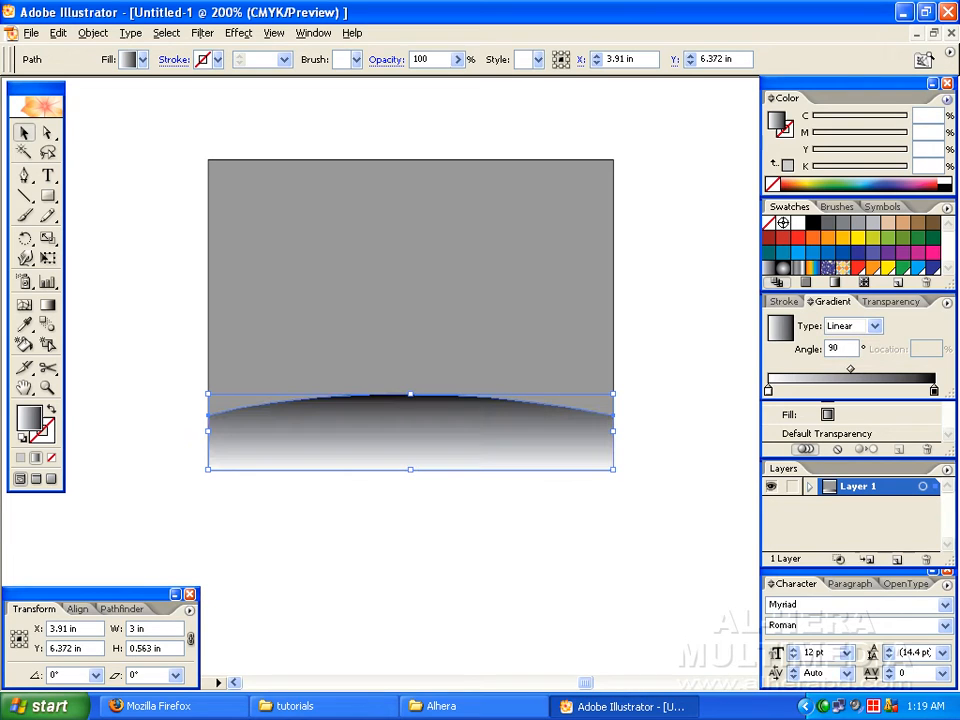
Swap the arched band's gradient stops so black sits at 0% and white at 100%.
left_click(769, 389)
left_click_drag(769, 391, 874, 393)
left_click_drag(934, 391, 701, 400)
left_click_drag(870, 391, 952, 388)
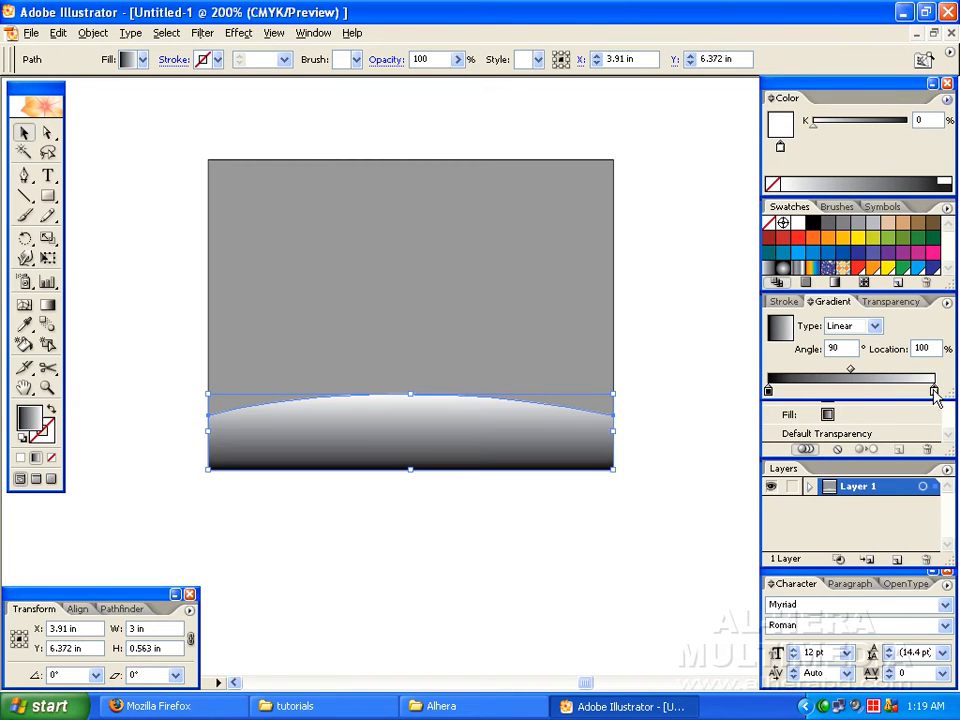
Switch the gradient's black stop to CMYK and color it dark reddish brown: C 51, M 95.69, Y 100, K 63.
left_click(769, 390)
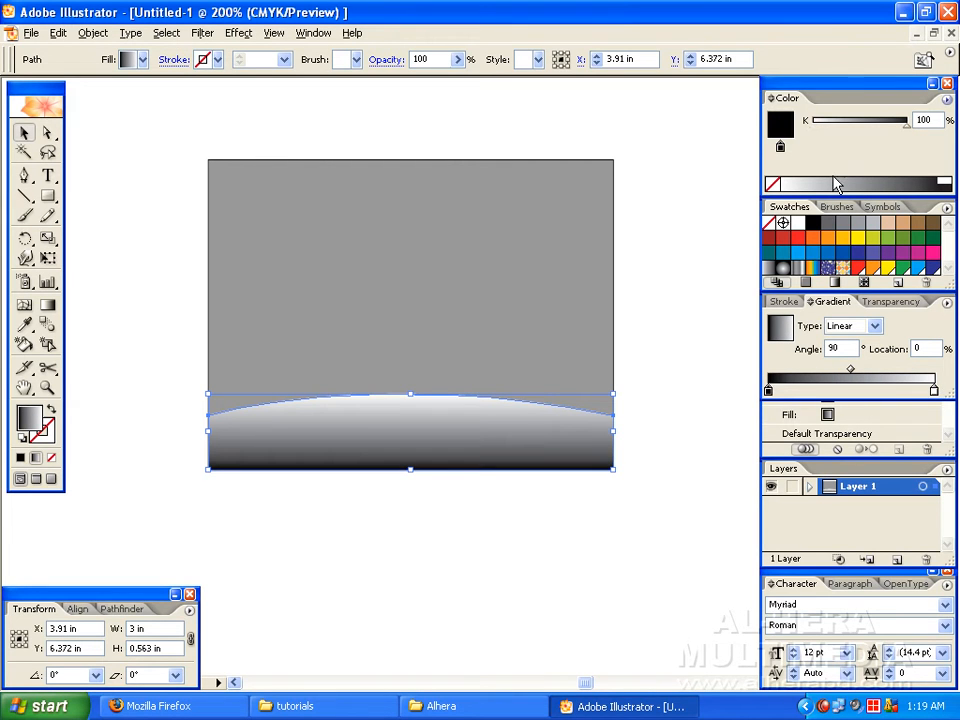
left_click(947, 98)
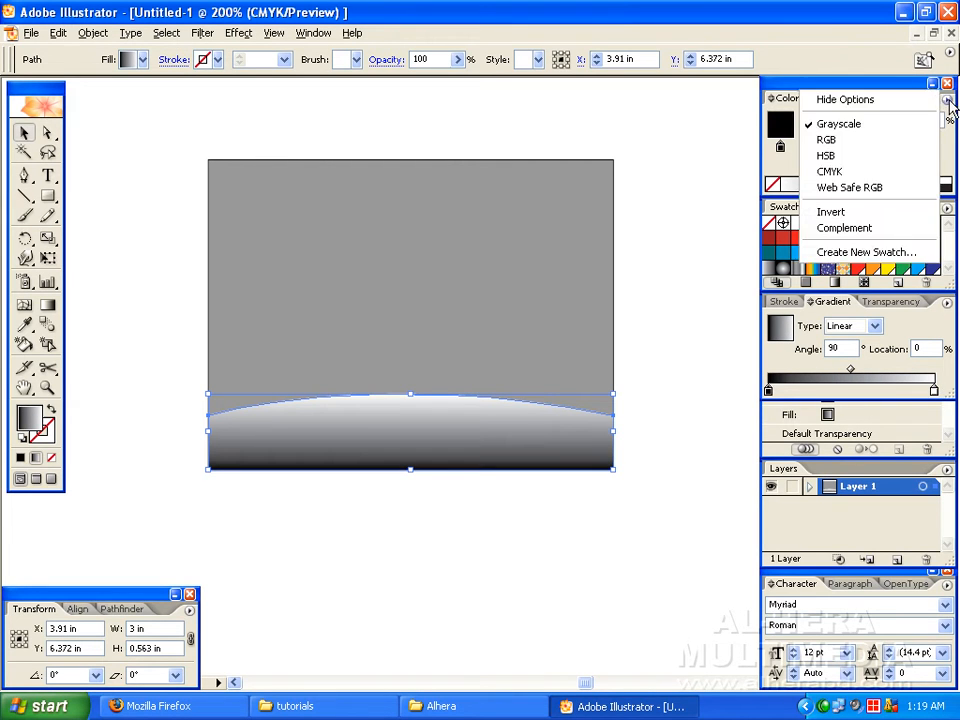
left_click(866, 172)
left_click_drag(874, 178, 878, 182)
left_click_drag(800, 183, 867, 163)
left_click(790, 183)
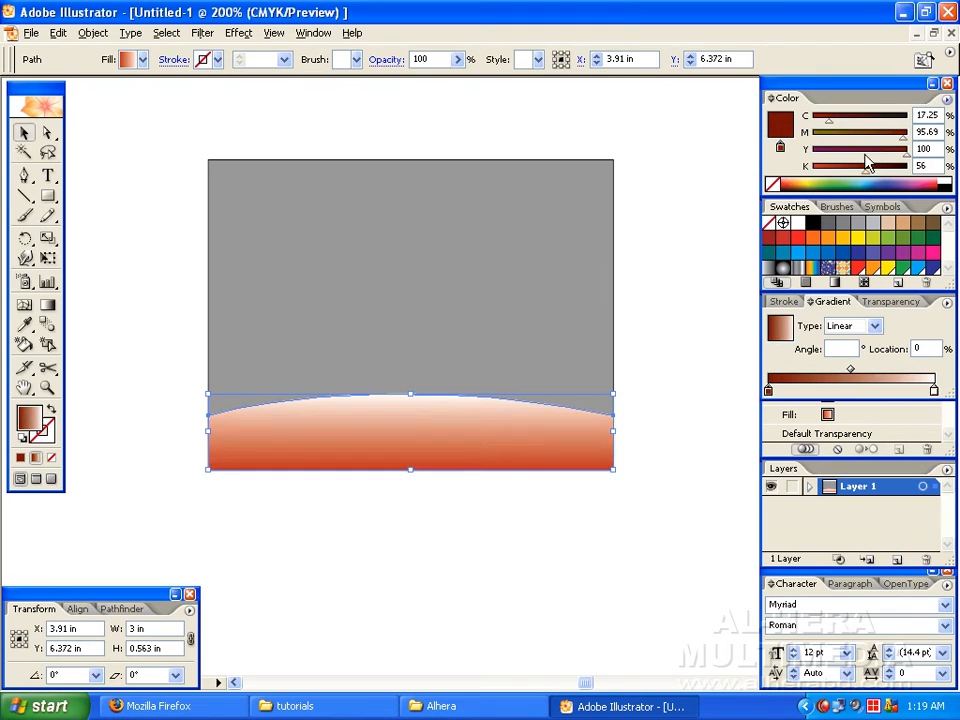
left_click_drag(830, 119, 862, 121)
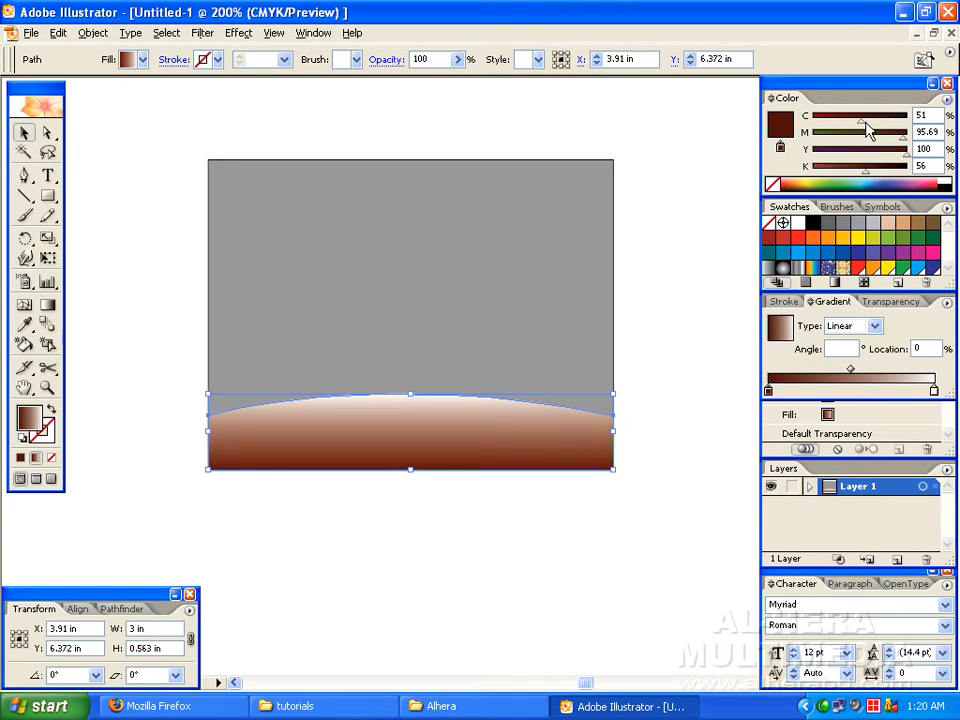
left_click_drag(866, 170, 878, 177)
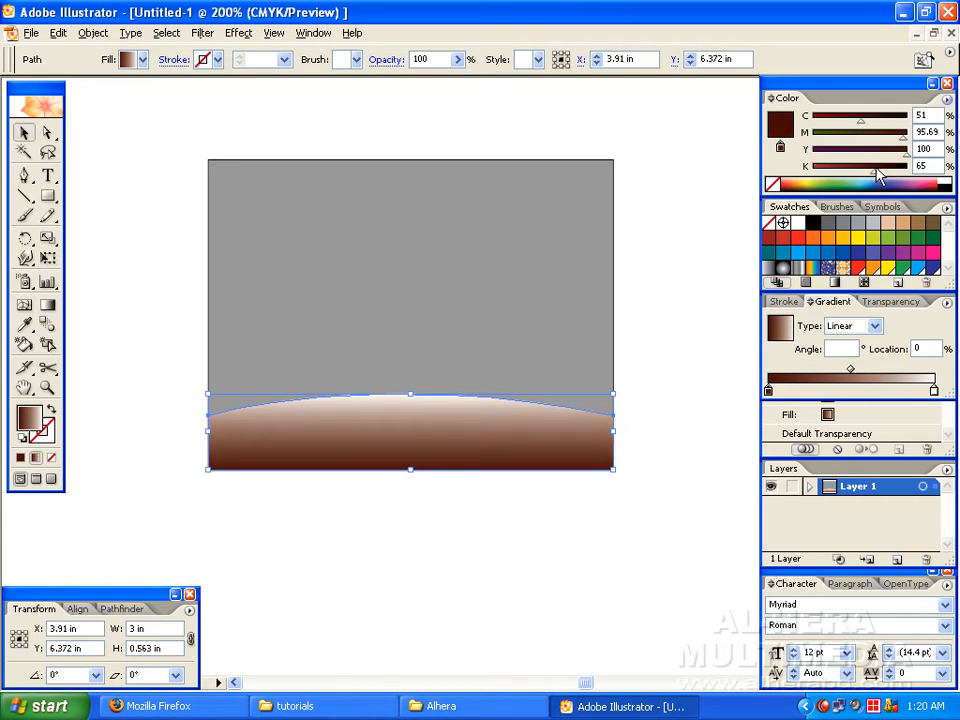
Switch the gradient's white stop to CMYK, color it deep red at C 0, M 100, Y 100, K 46, and deselect the band.
left_click(935, 391)
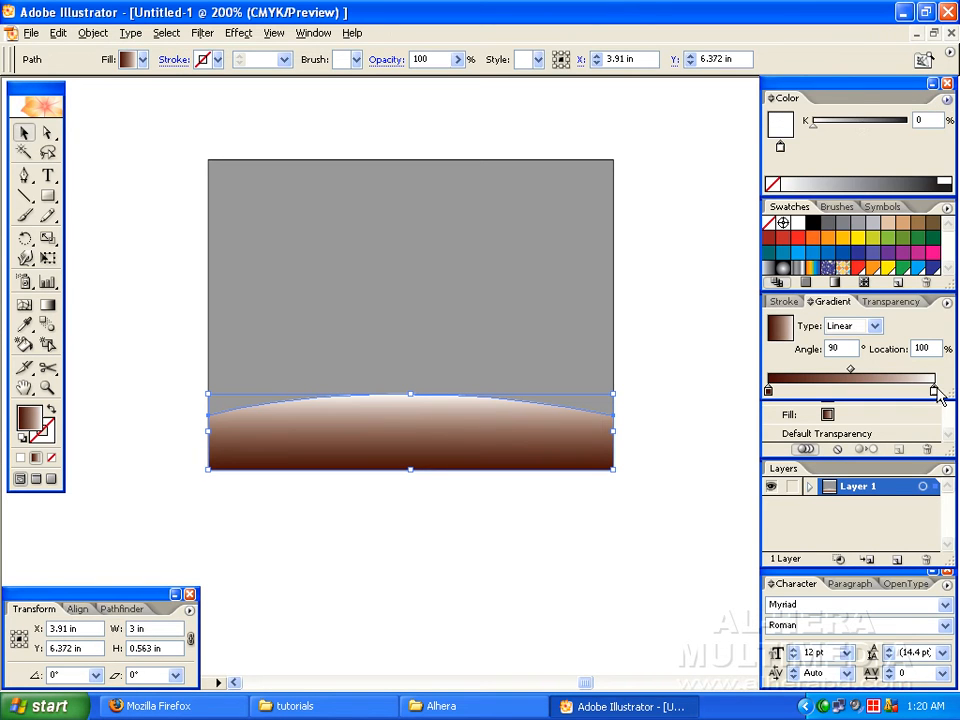
left_click(947, 98)
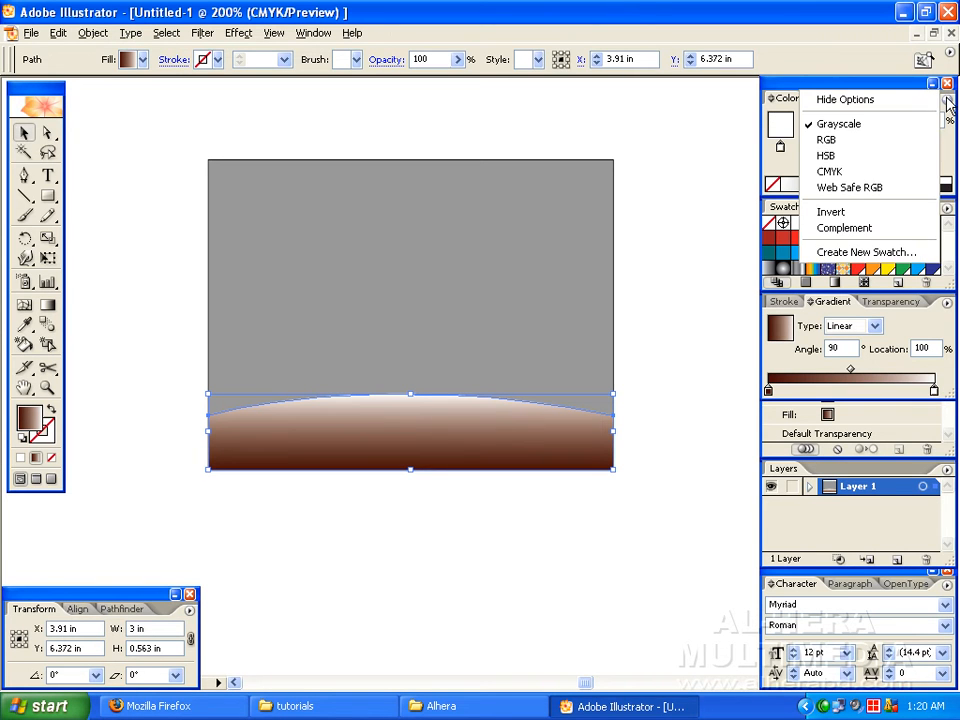
left_click(846, 172)
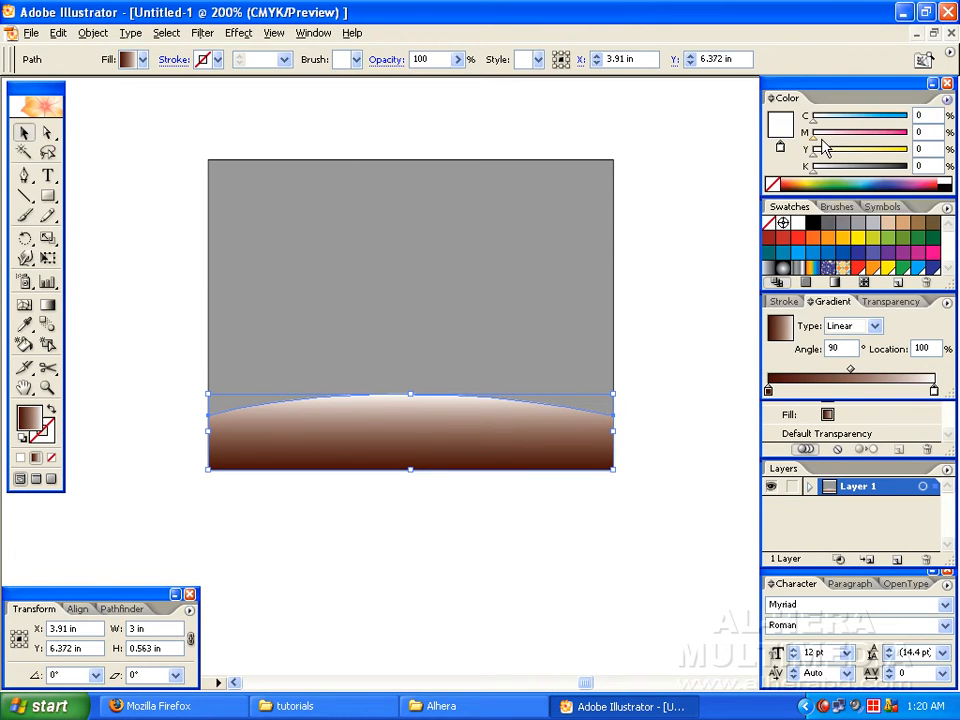
left_click(786, 184)
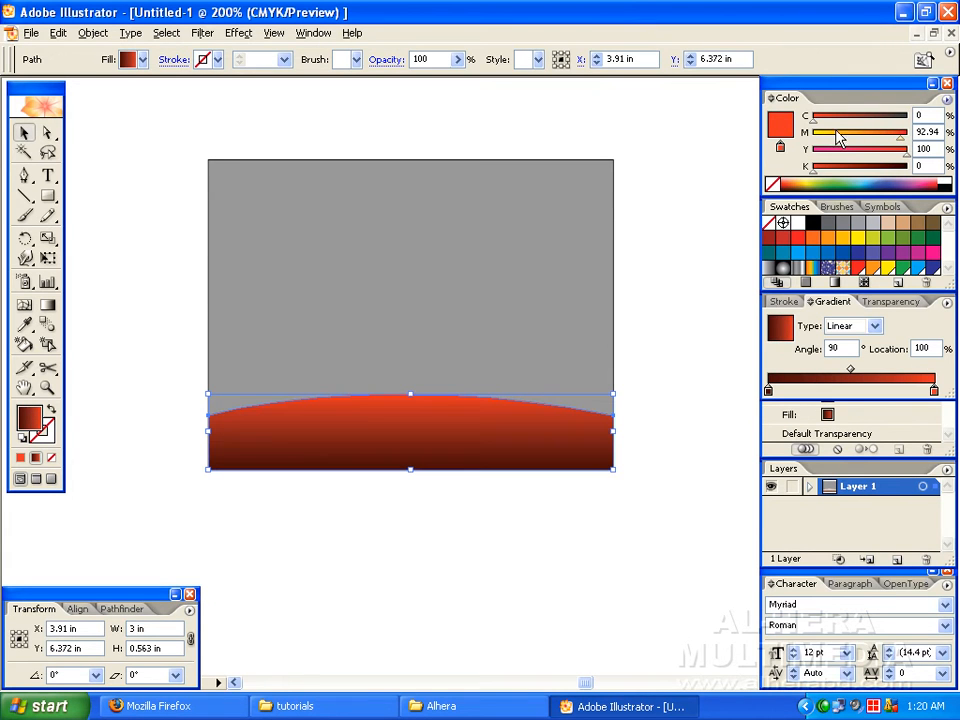
left_click_drag(899, 137, 928, 136)
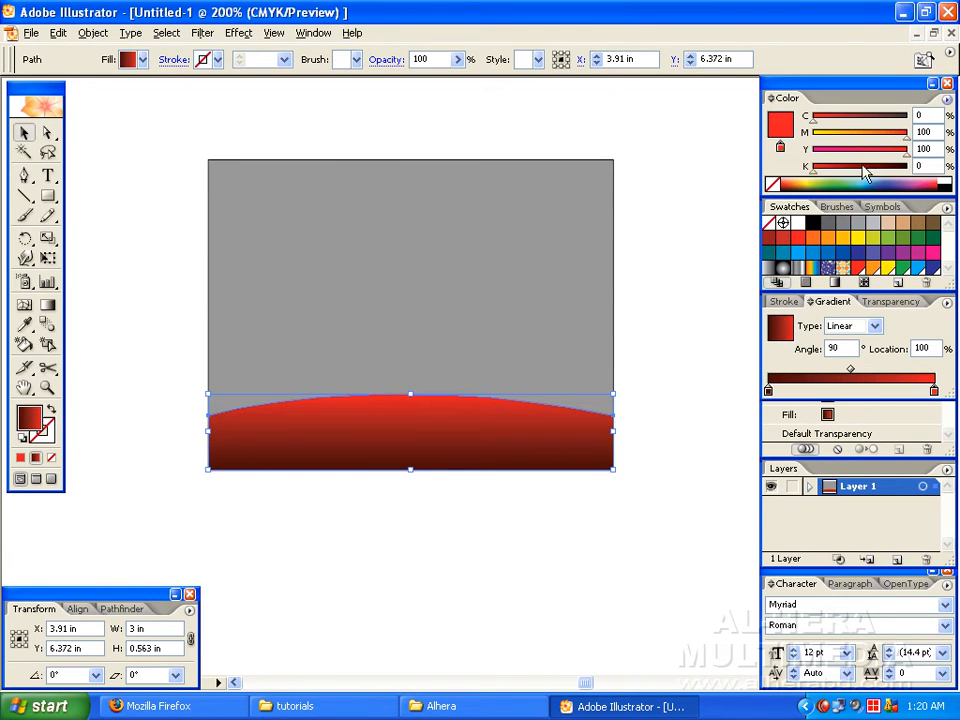
left_click_drag(814, 177, 855, 173)
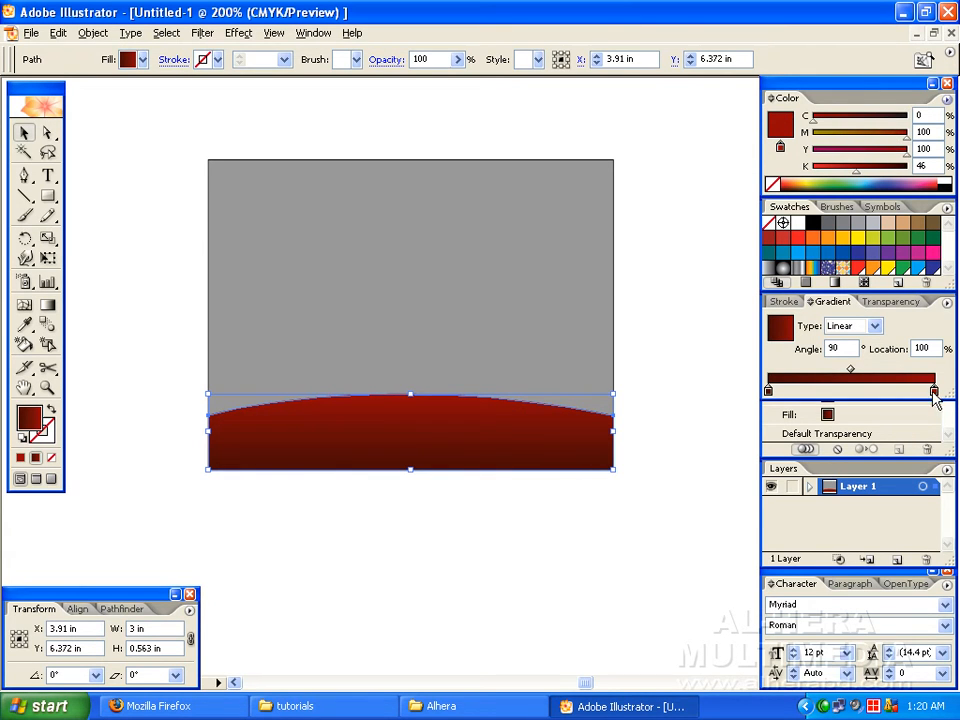
left_click(769, 391)
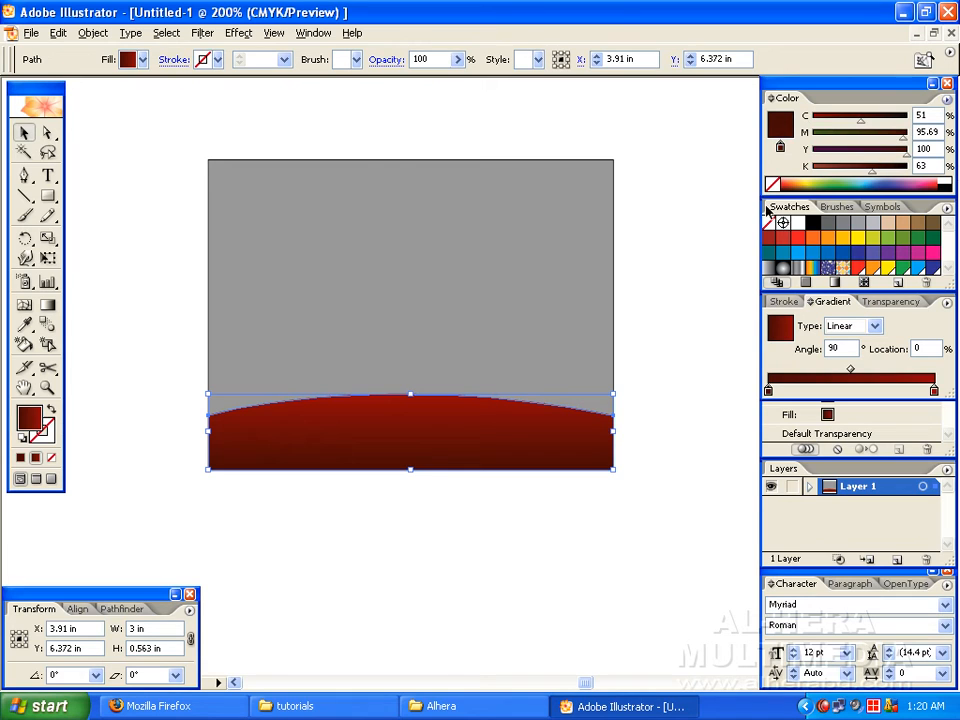
left_click(677, 180)
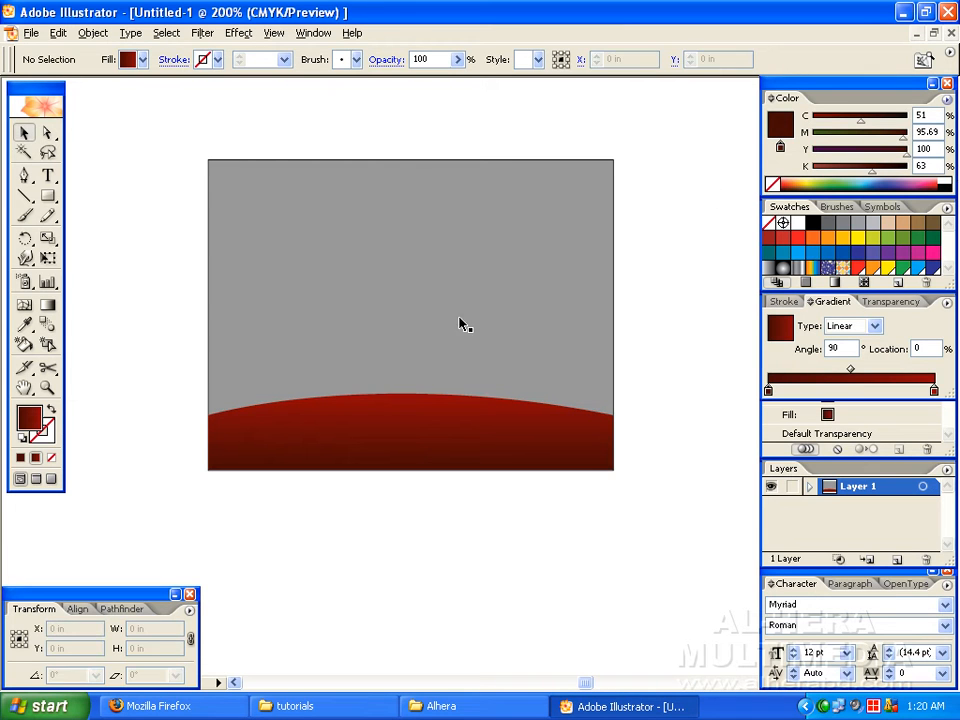
Try a purple fill on the background rectangle, followed by a dark red one at C 0, M 100, Y 100, K 80.
left_click(476, 261)
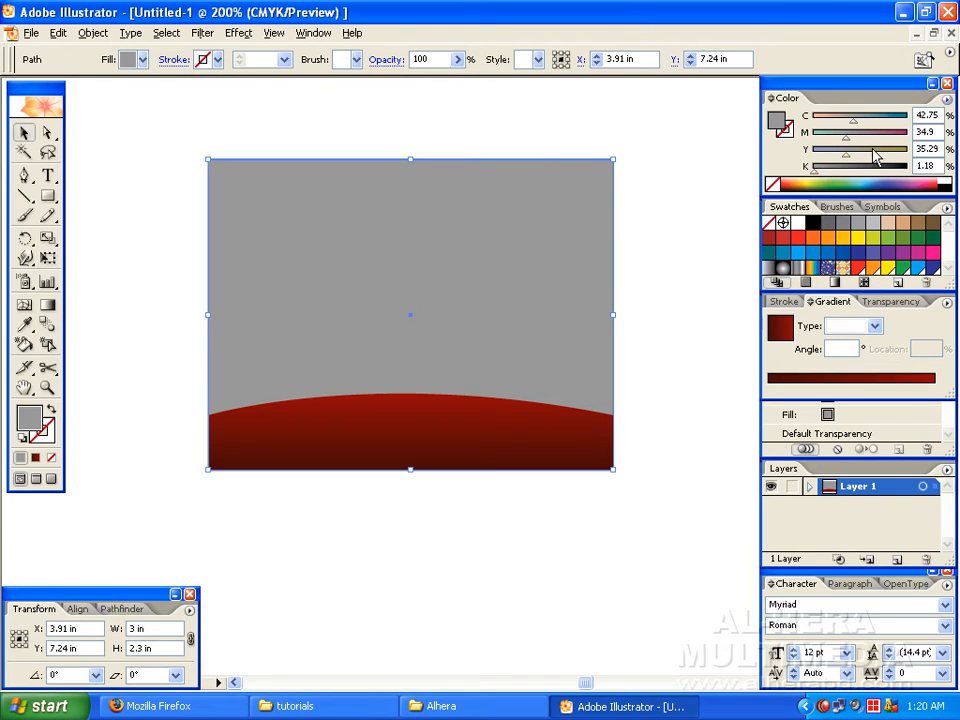
left_click(911, 182)
left_click(914, 176)
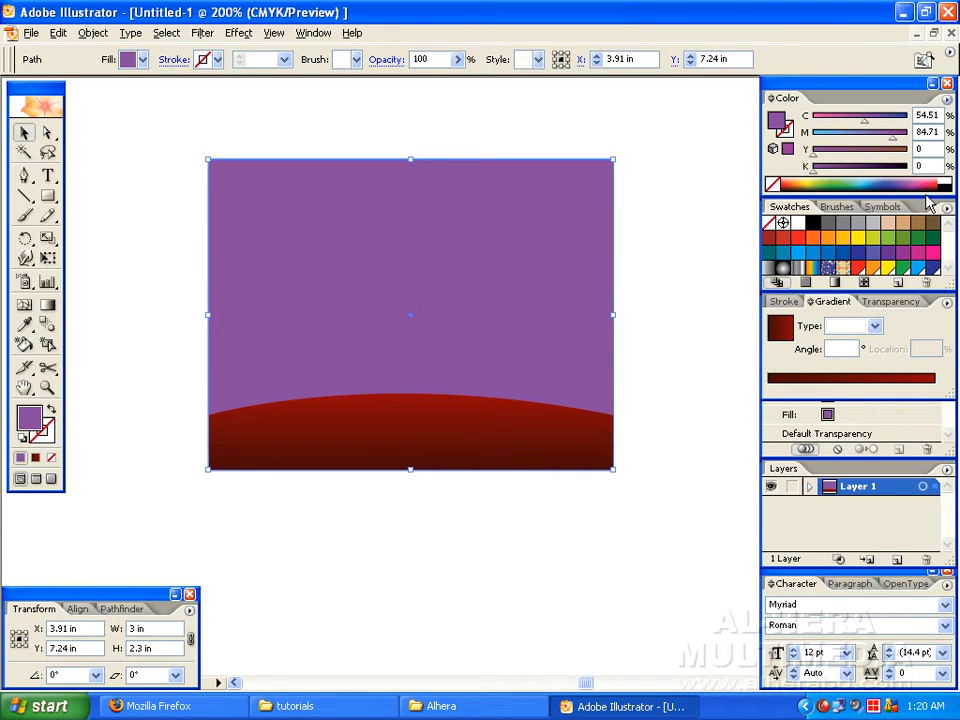
left_click(794, 176)
left_click_drag(843, 175, 890, 180)
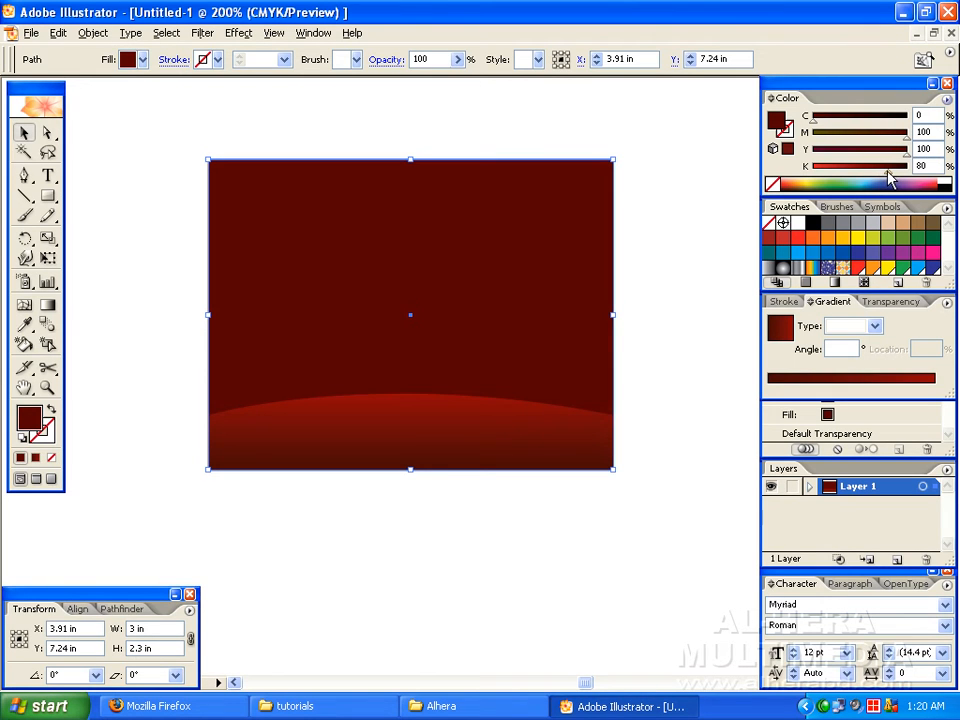
Fill the background rectangle with the 75% black swatch and adjust it to a dark plum of C 0, M 50, Y 0, K 86.
left_click(828, 224)
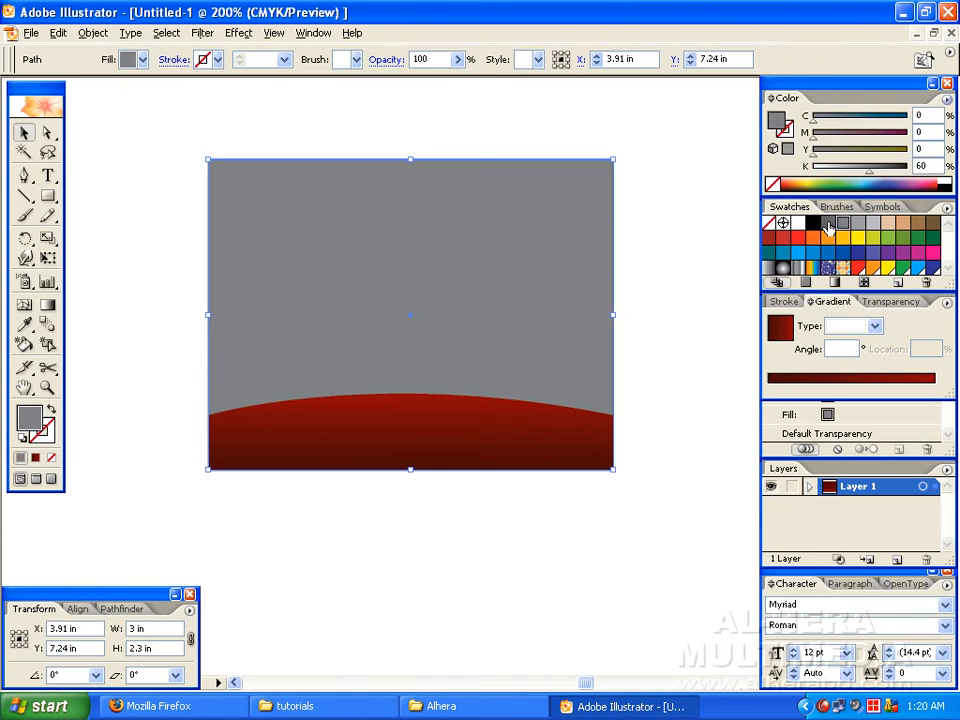
left_click(826, 222)
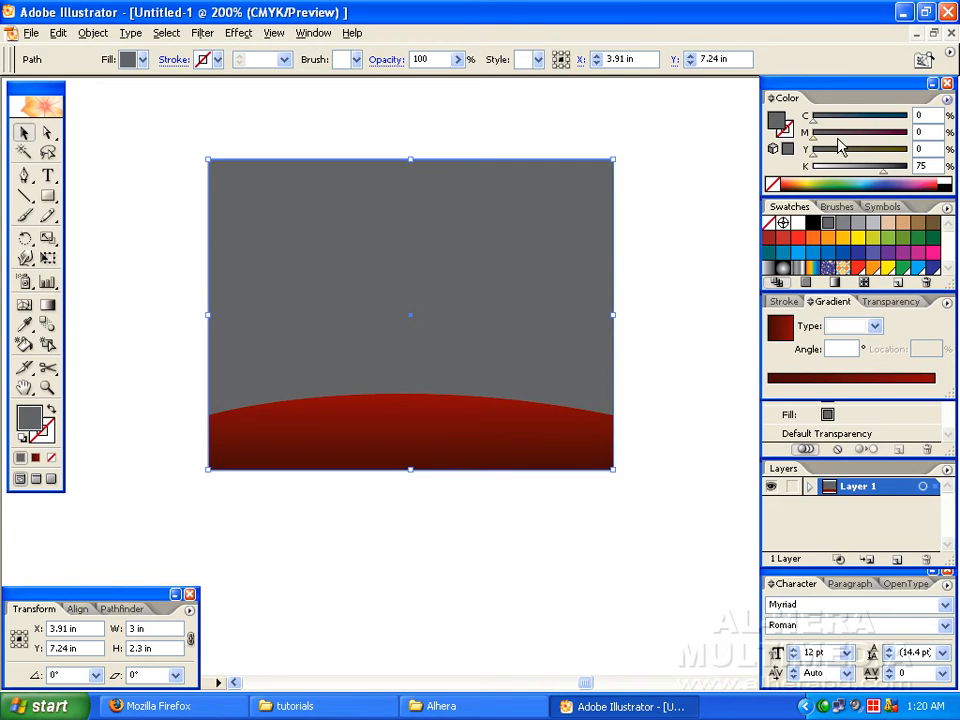
left_click_drag(846, 141, 896, 172)
left_click_drag(814, 155, 783, 160)
left_click_drag(823, 120, 760, 118)
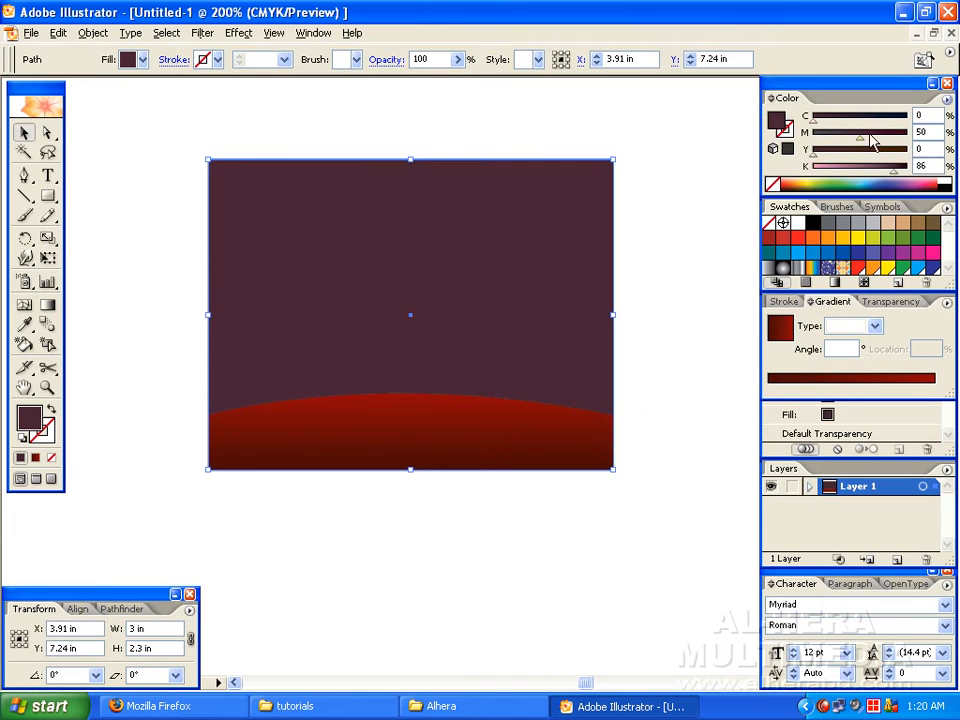
Fill the background rectangle with the linear red gradient, its midpoint at 33.33%, and set the dark stop's cyan to 90.
left_click_drag(860, 137, 806, 137)
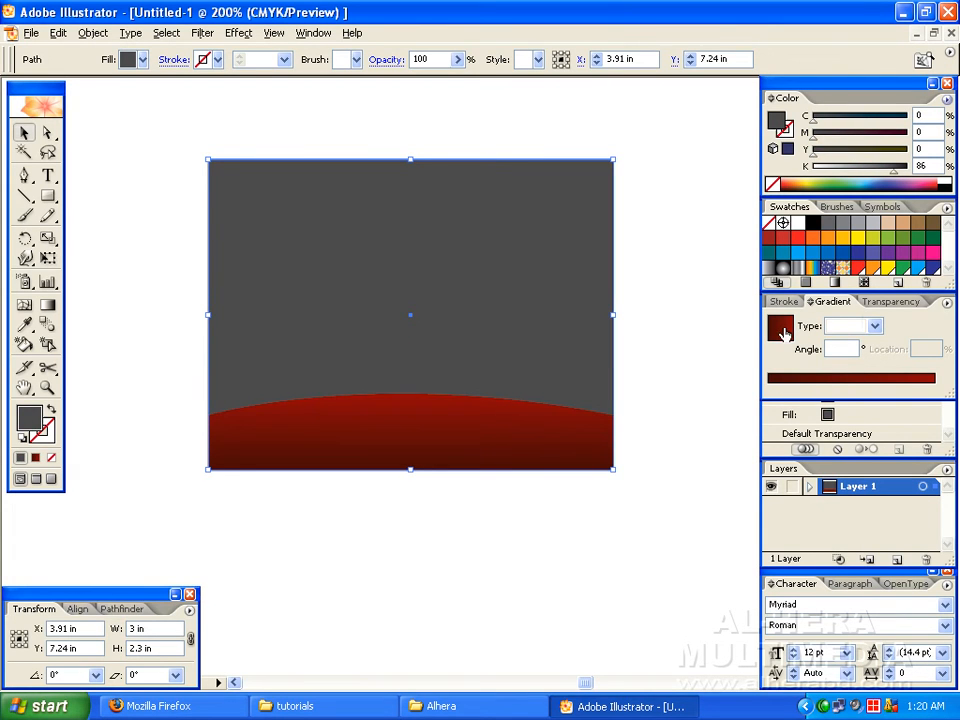
left_click(782, 328)
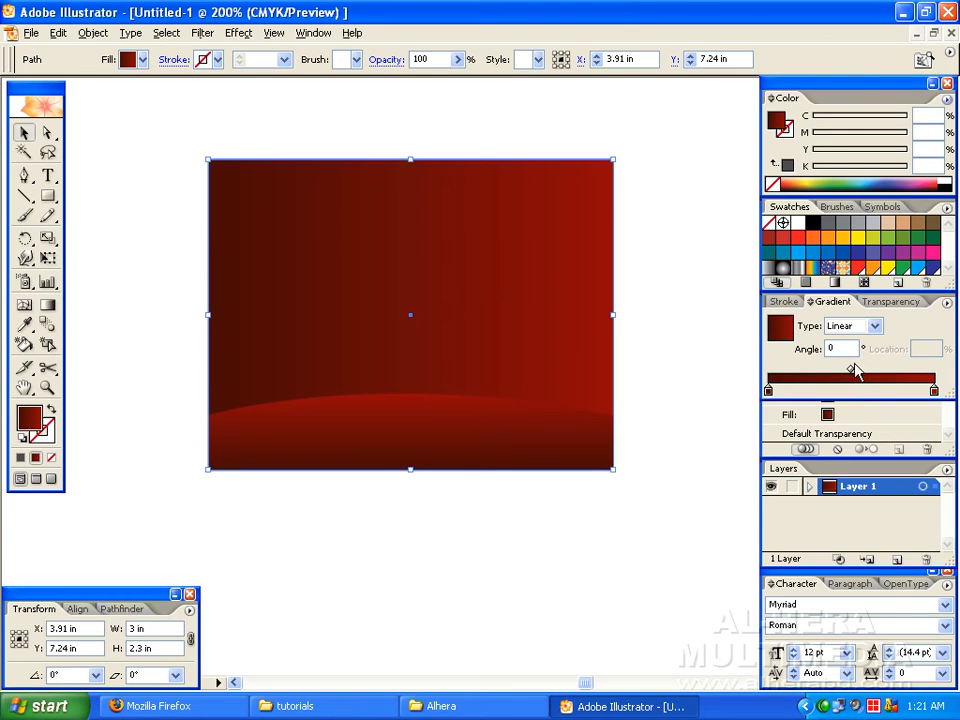
left_click_drag(852, 370, 829, 371)
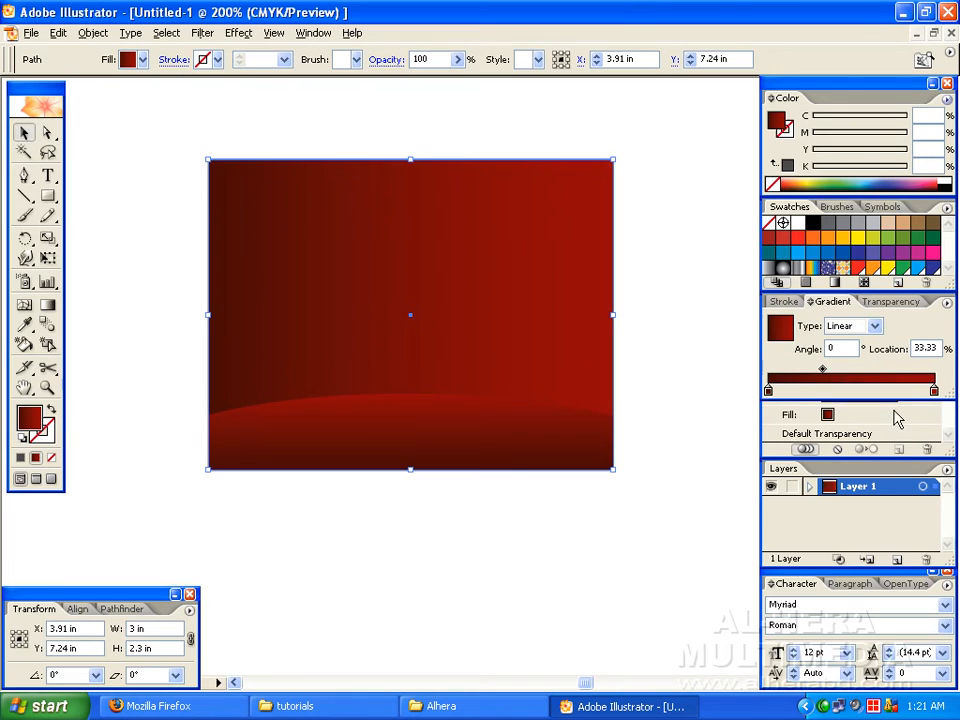
left_click(768, 390)
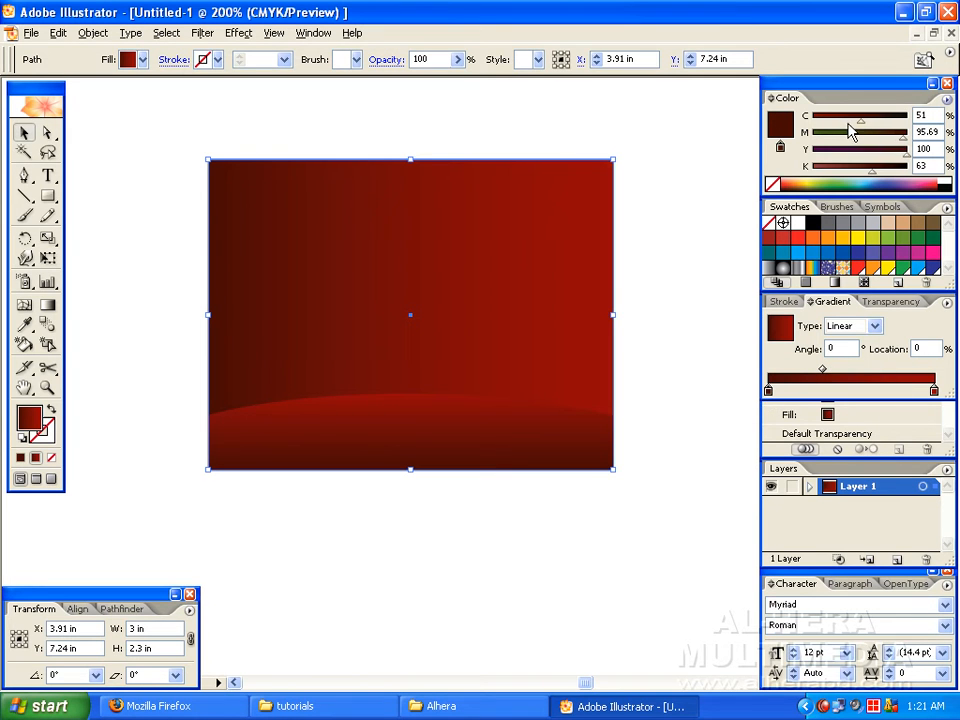
left_click_drag(849, 123, 899, 125)
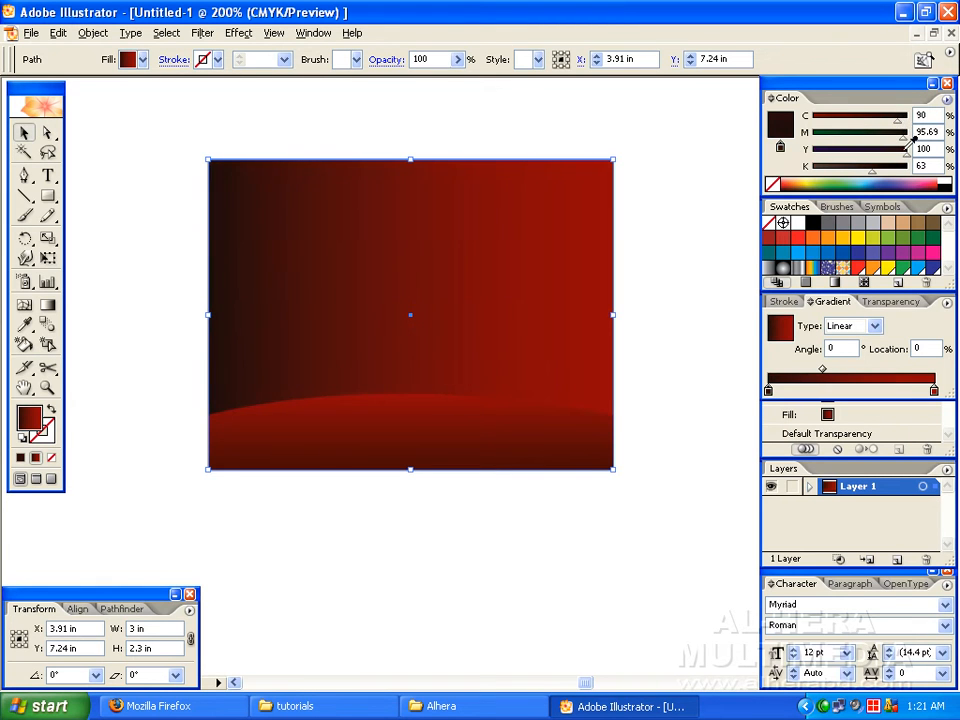
Recolor the background gradient's red end stop to a neutral gray of C 0, M 0, Y 0, K 60.
left_click(934, 390)
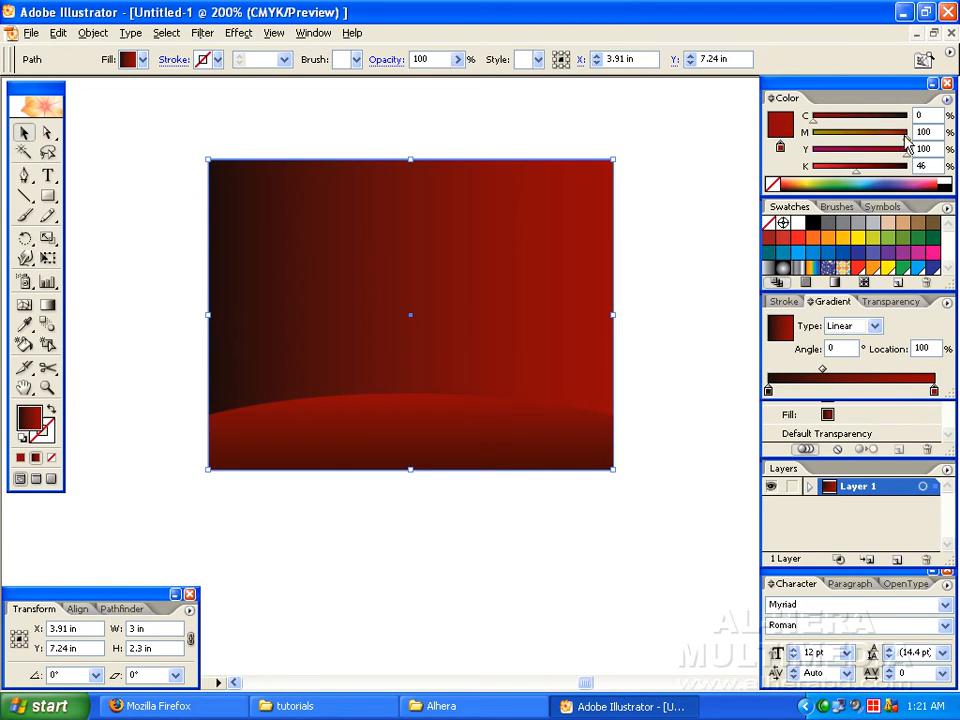
left_click_drag(854, 172, 940, 136)
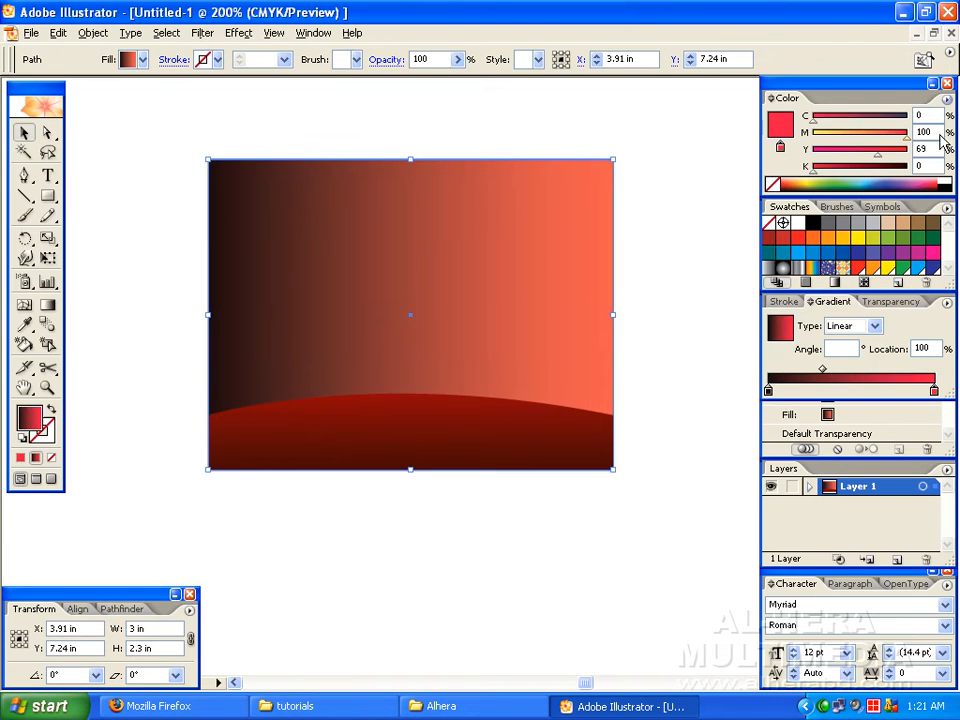
mouse_move(814, 116)
left_mouse_down()
mouse_move(876, 126)
mouse_move(810, 126)
left_mouse_up()
left_click_drag(898, 132, 812, 132)
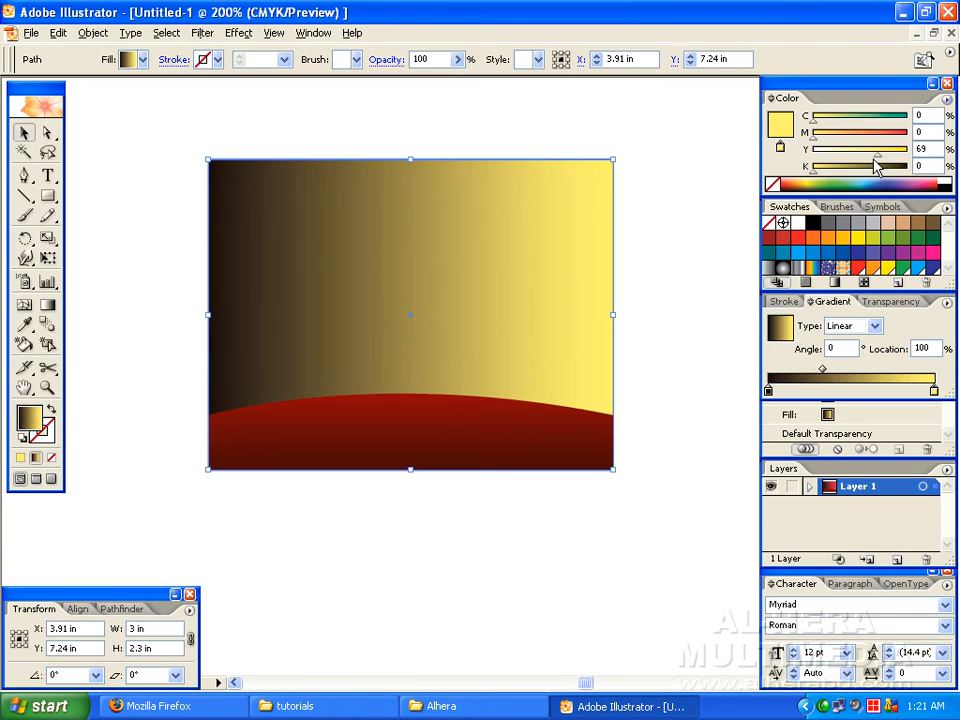
mouse_move(876, 149)
left_mouse_down()
mouse_move(812, 149)
mouse_move(872, 171)
left_mouse_up()
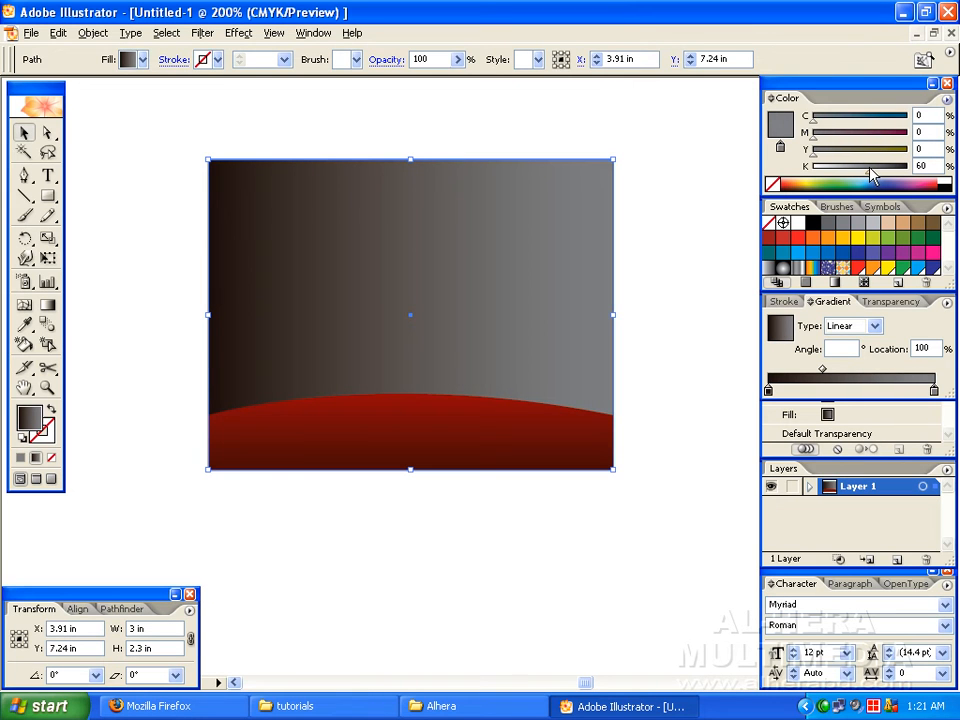
Recolor the background gradient's dark start stop to near black, C 0, M 0, Y 0, K 96, and deselect the rectangle.
left_click(769, 390)
left_click_drag(871, 172, 914, 168)
left_click_drag(898, 121, 727, 131)
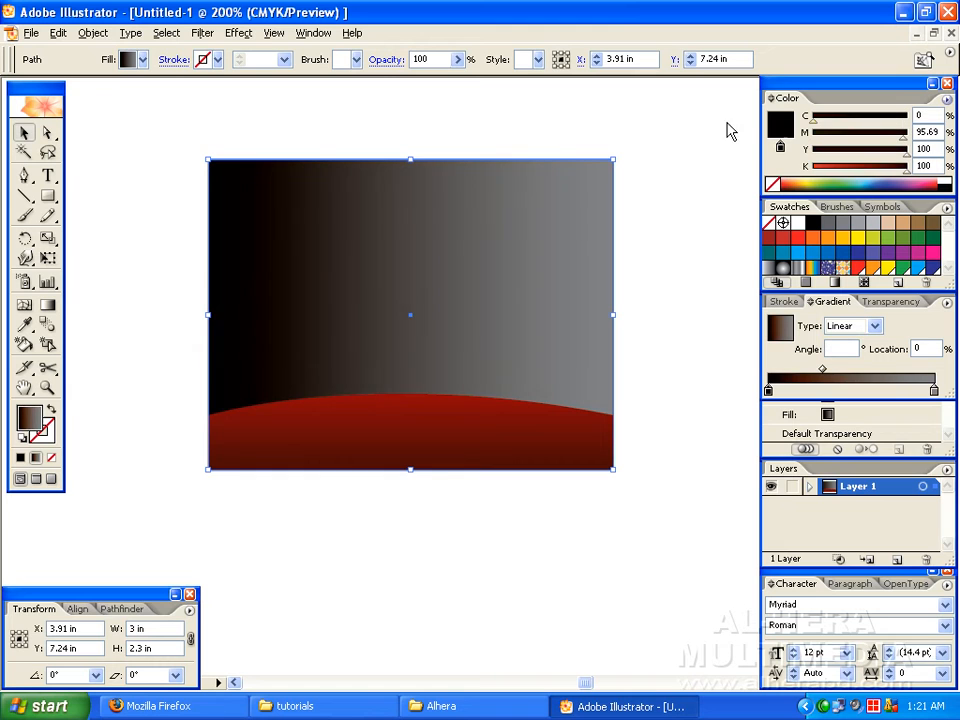
left_click_drag(896, 133, 746, 141)
left_click_drag(905, 149, 812, 150)
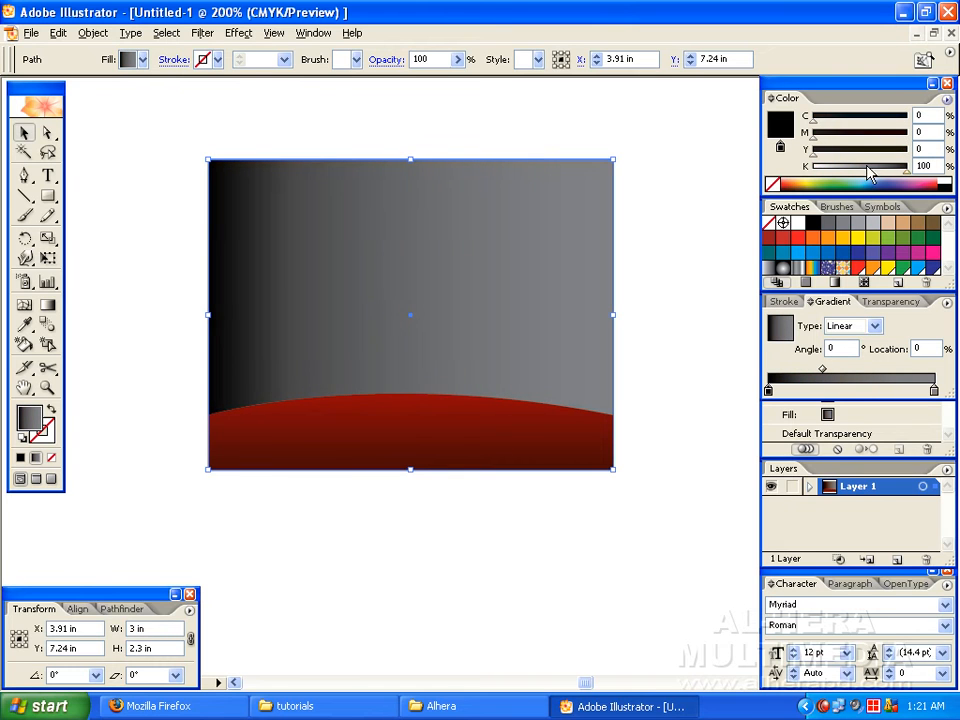
mouse_move(897, 167)
left_mouse_down()
mouse_move(893, 176)
mouse_move(907, 176)
left_mouse_up()
left_click(683, 175)
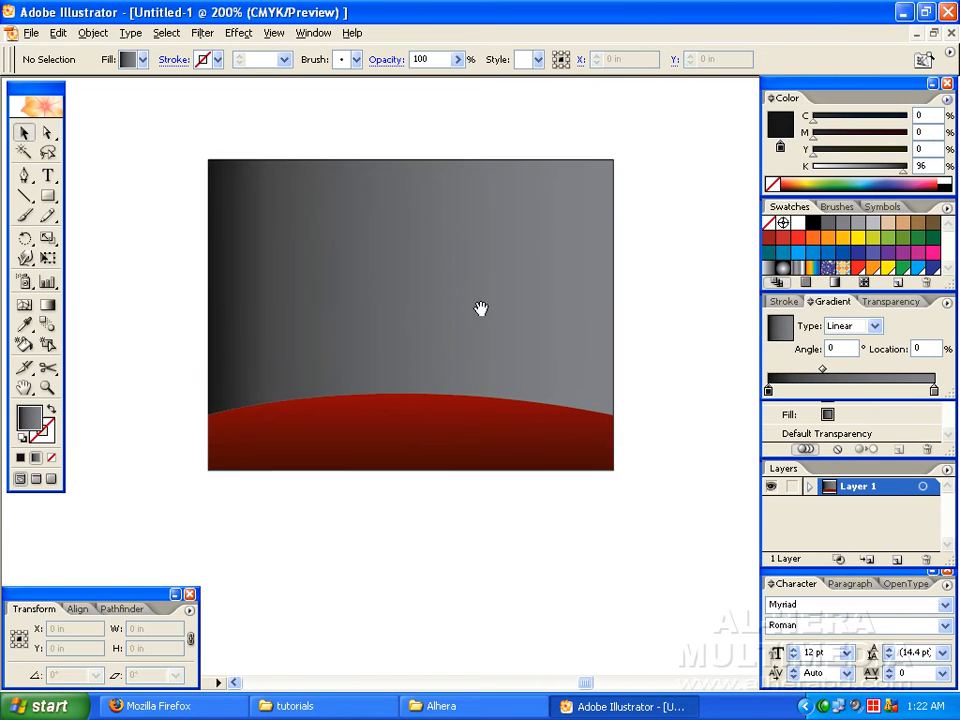
Reselect the background rectangle, darken its gradient's gray end stop to K 79, and deselect it.
left_click_drag(481, 309, 515, 315)
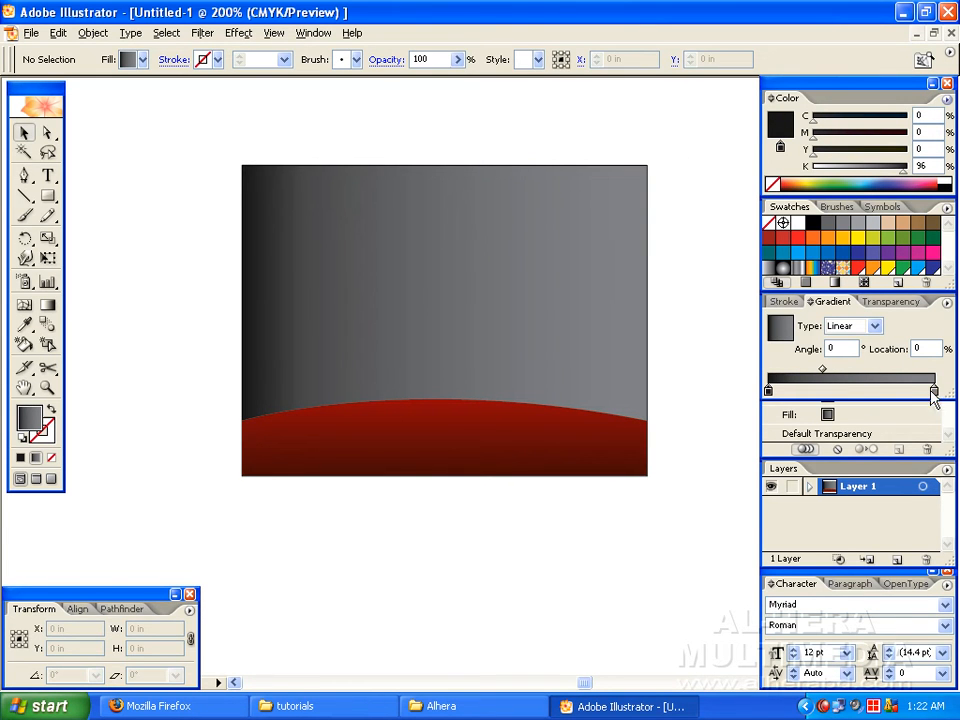
left_click(612, 320)
left_click(935, 392)
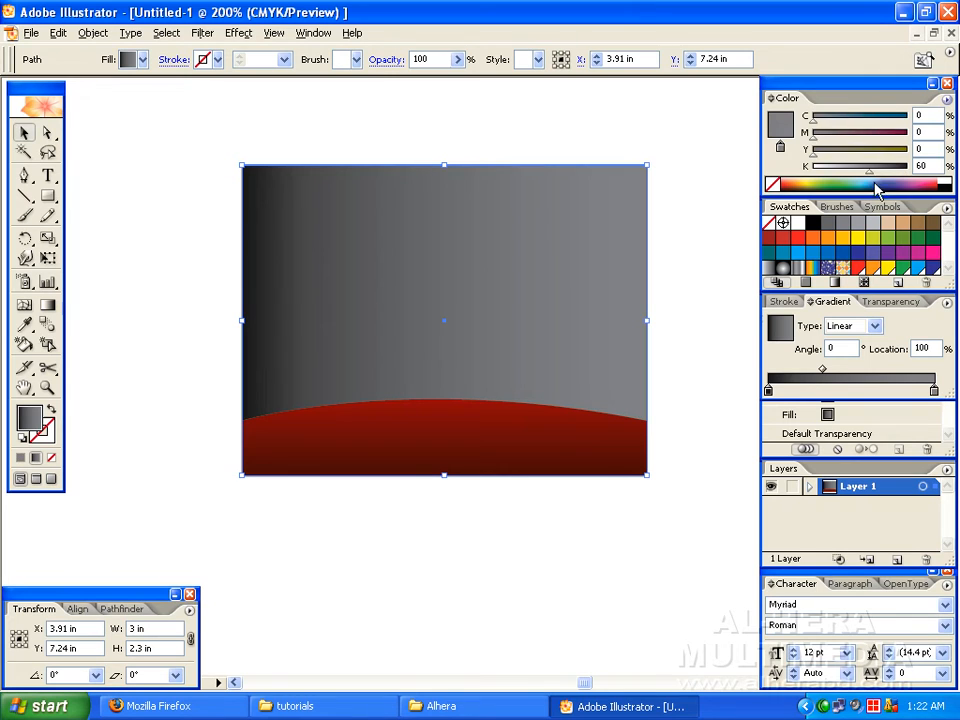
left_click_drag(869, 171, 889, 177)
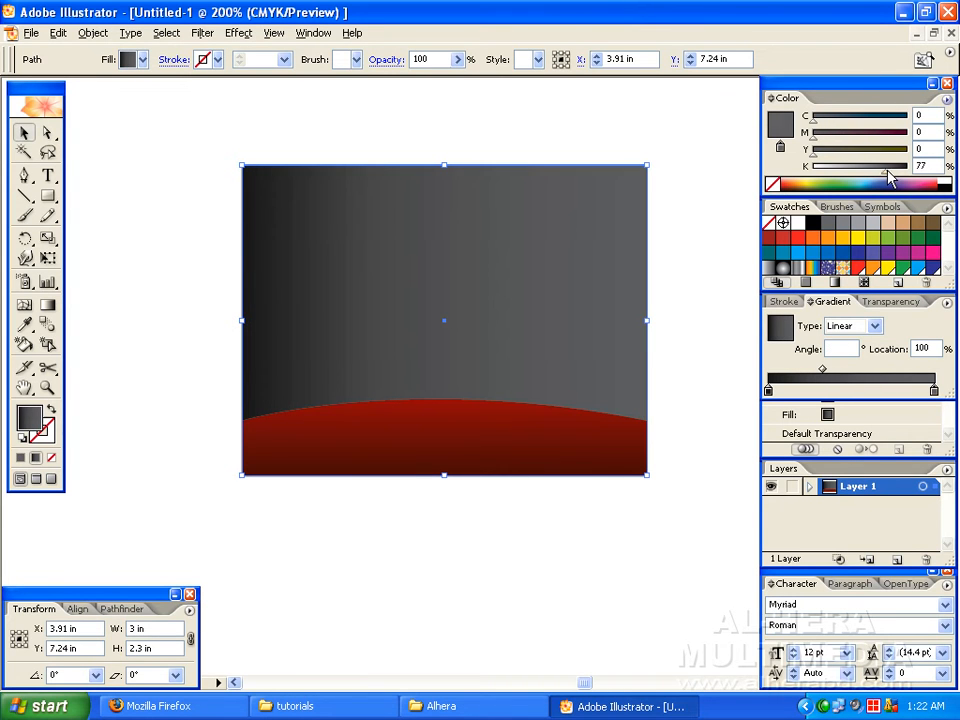
left_click(704, 196)
left_click_drag(519, 326, 412, 254)
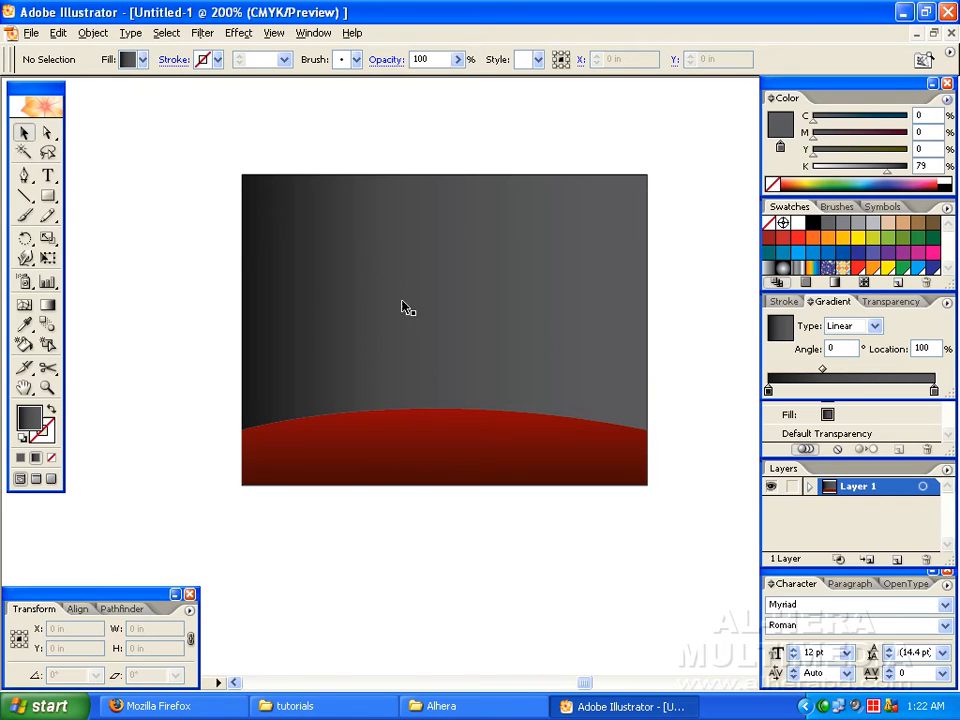
mouse_move(571, 293)
left_mouse_down()
mouse_move(570, 312)
mouse_move(579, 306)
left_mouse_up()
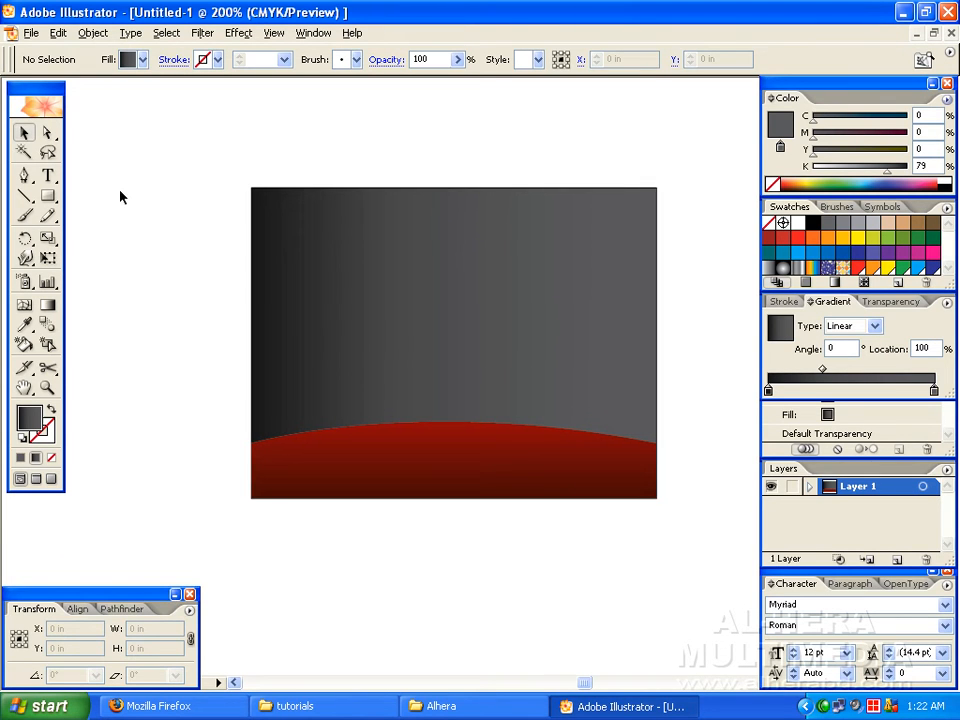
Add the text "al-hera" to the card, enlarge it to 20.28 pt, and place it near the card's upper-left corner.
left_click(47, 175)
left_click(428, 252)
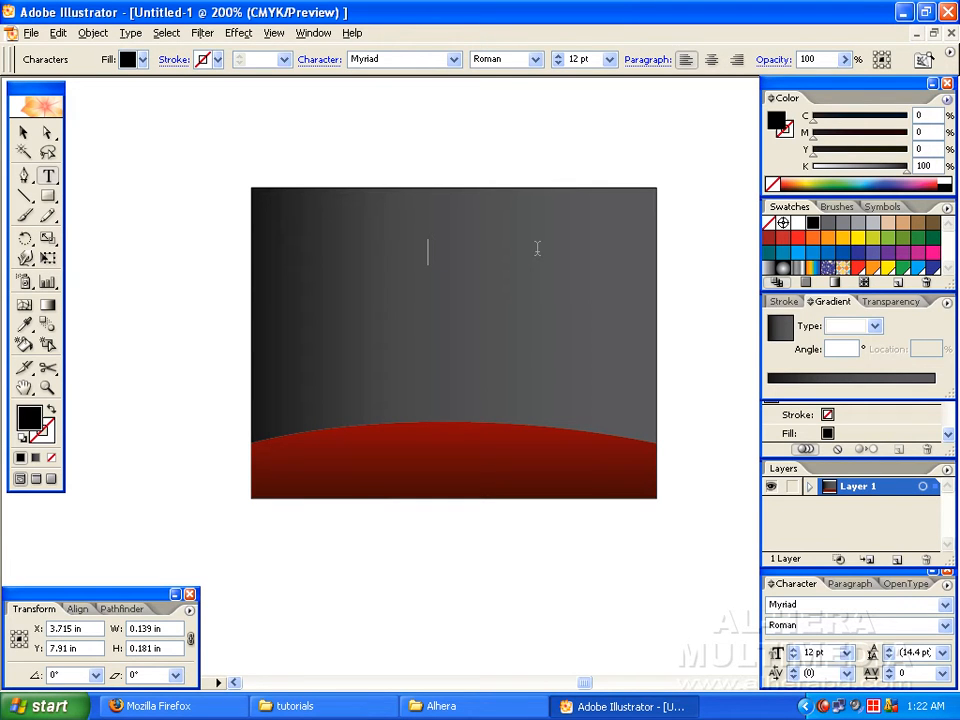
type("A")
type("al-hera")
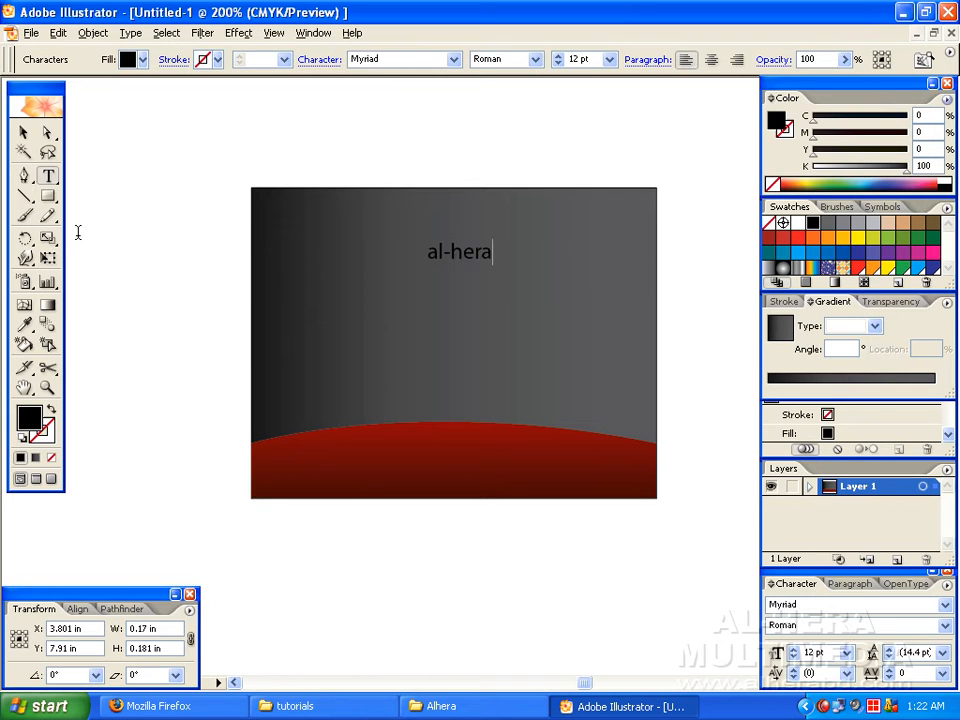
left_click(23, 132)
left_click_drag(466, 253, 392, 253)
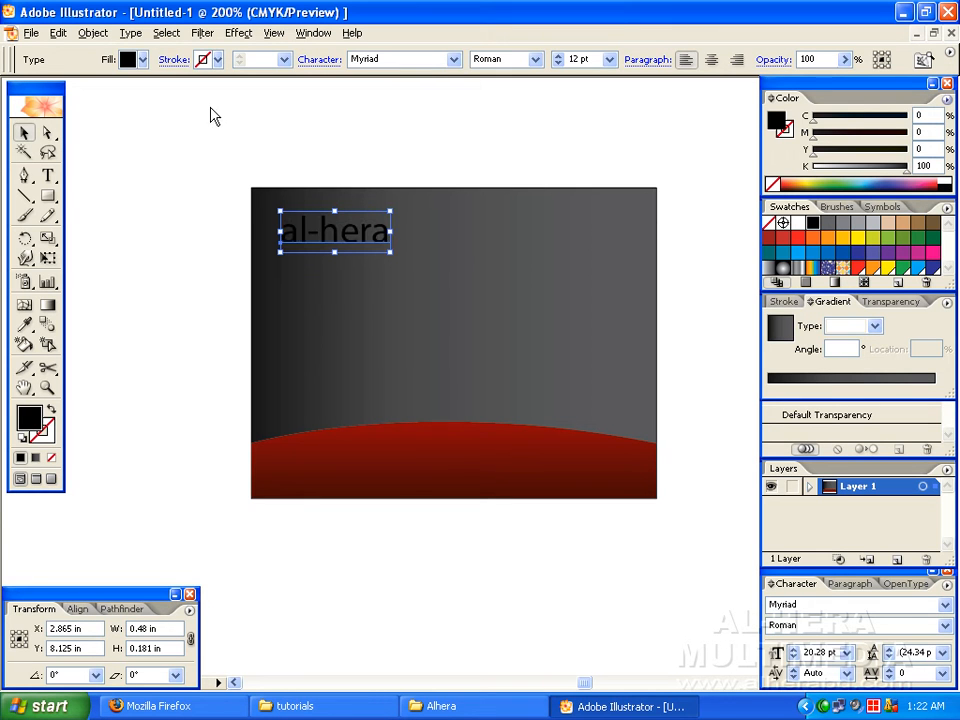
Change the font of the "al-hera" text to Arial Black and deselect it.
left_click(453, 60)
left_click_drag(514, 150, 511, 95)
left_click(444, 142)
left_click(407, 129)
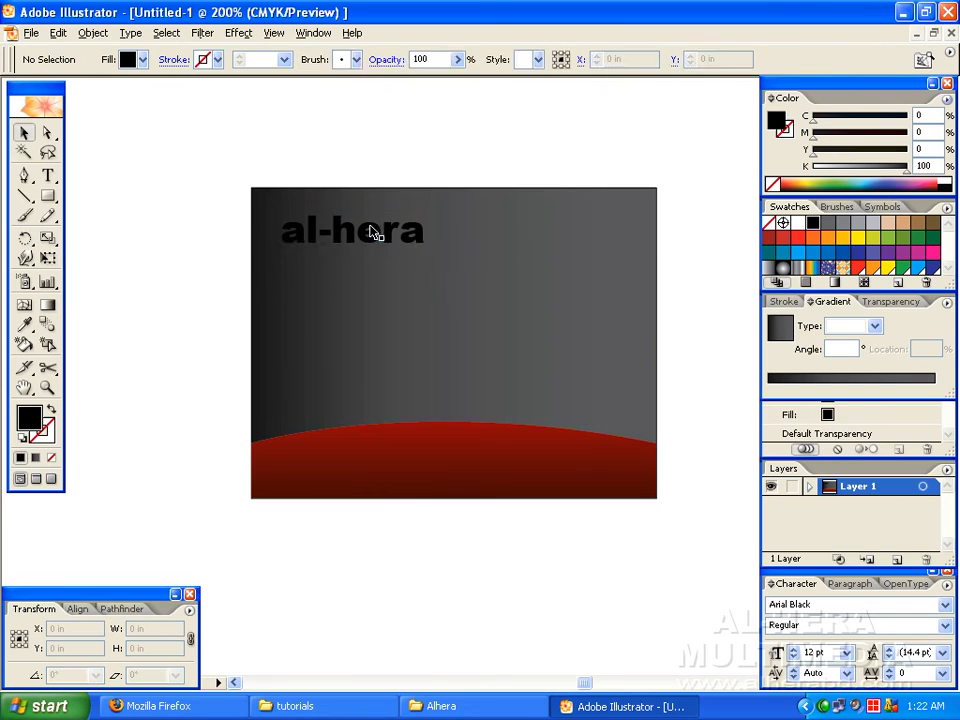
Move the "al-hera" text down to the left middle of the card, at about X 3.2 in, Y 7.43 in, and deselect it.
left_click_drag(370, 232, 366, 298)
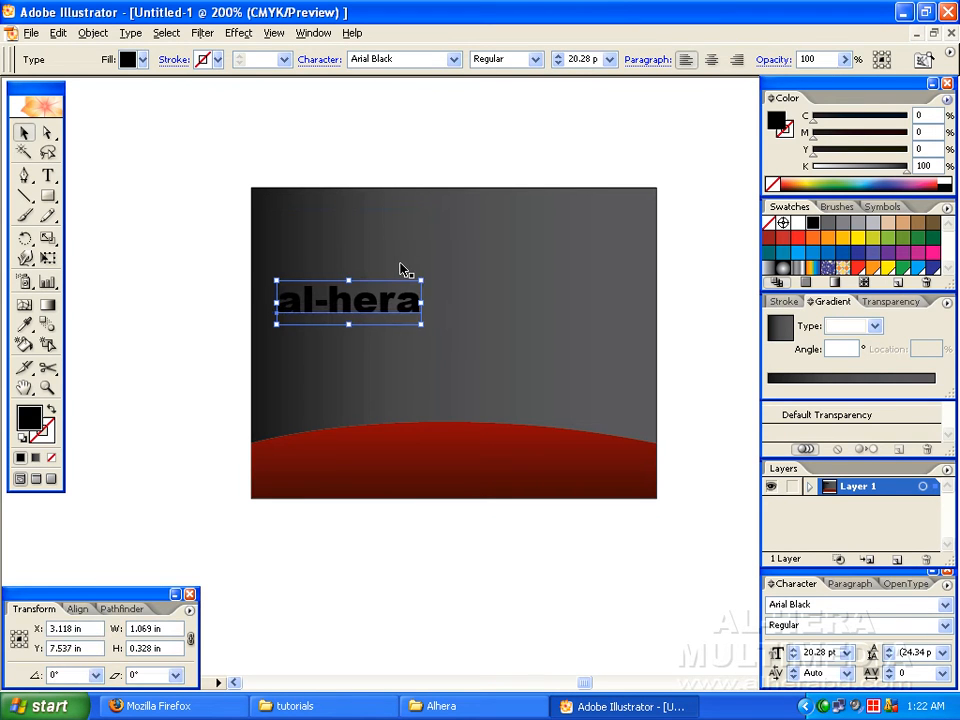
key("Right")
key("Down")
left_click(358, 165)
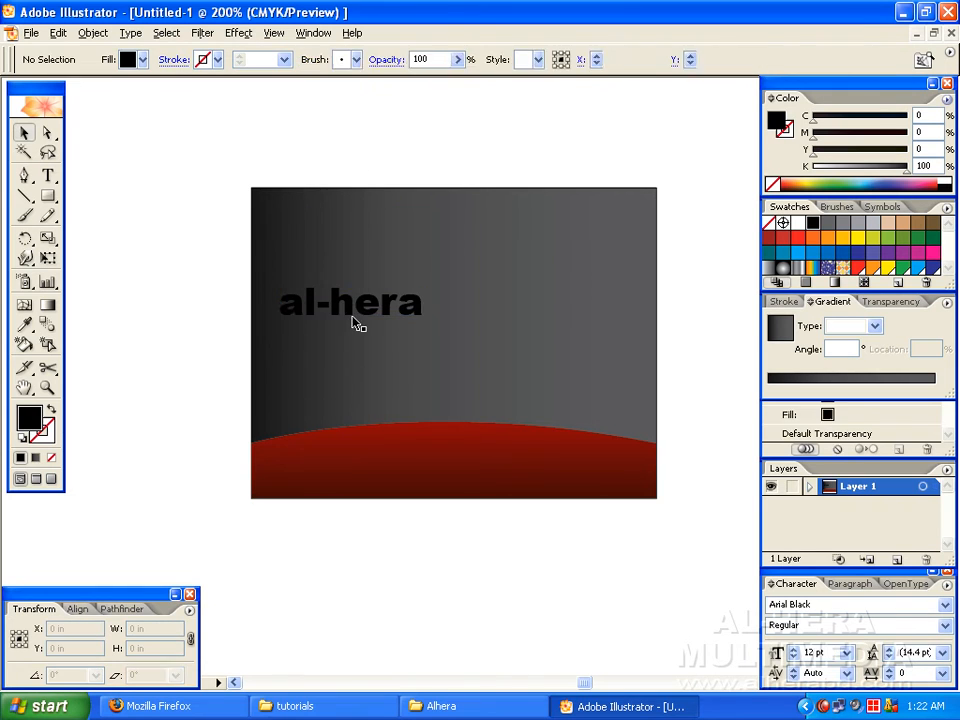
left_click(343, 302)
key("Down")
key("Down")
key("Down")
key("Down")
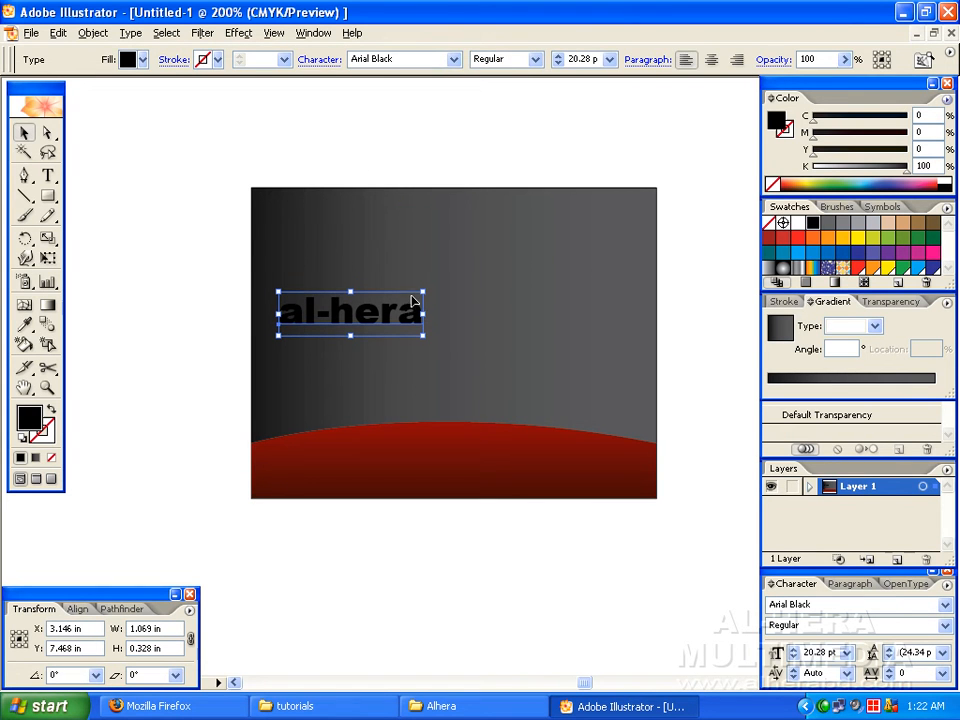
key("Down")
key("Down")
key("Down")
key("Right")
key("Right")
key("Right")
key("Right")
left_click(308, 216)
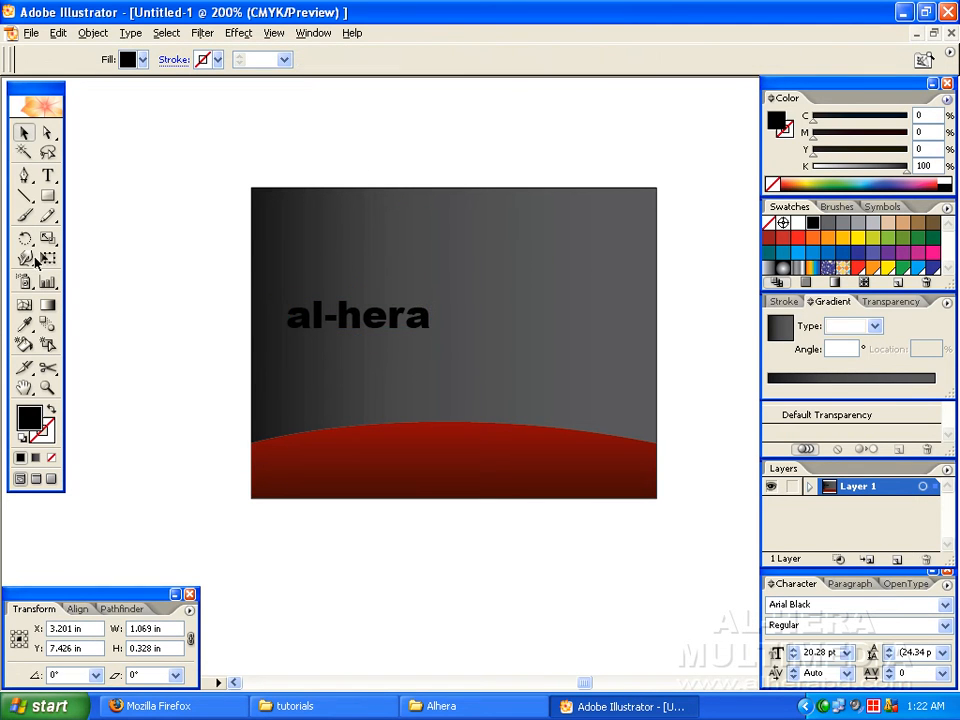
Fill the "al-hera" text with white and deselect it.
left_click(349, 317)
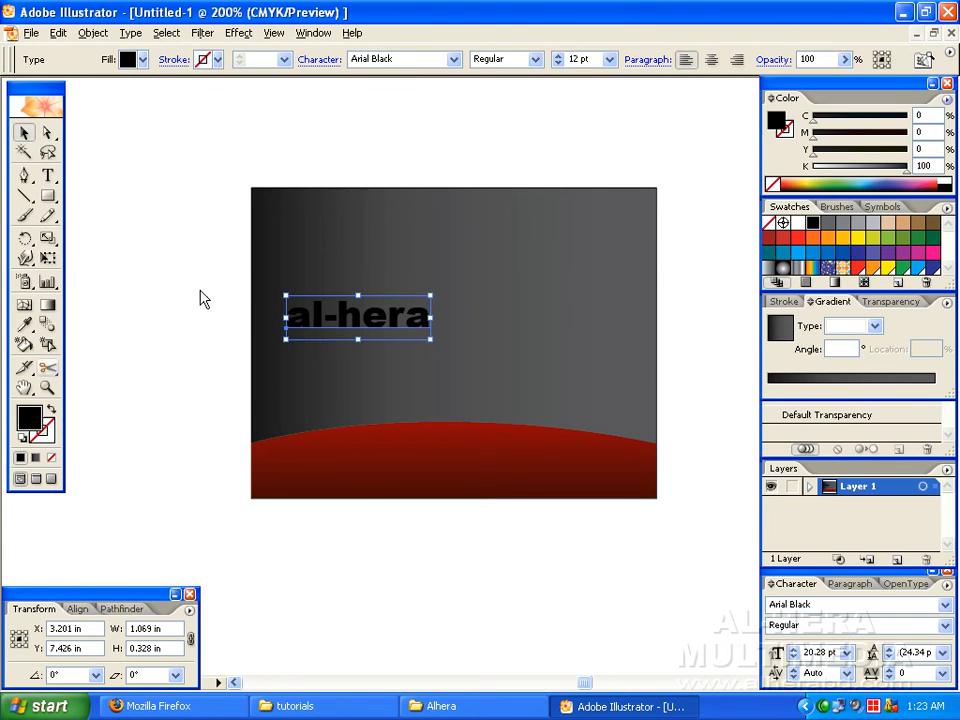
left_click(142, 59)
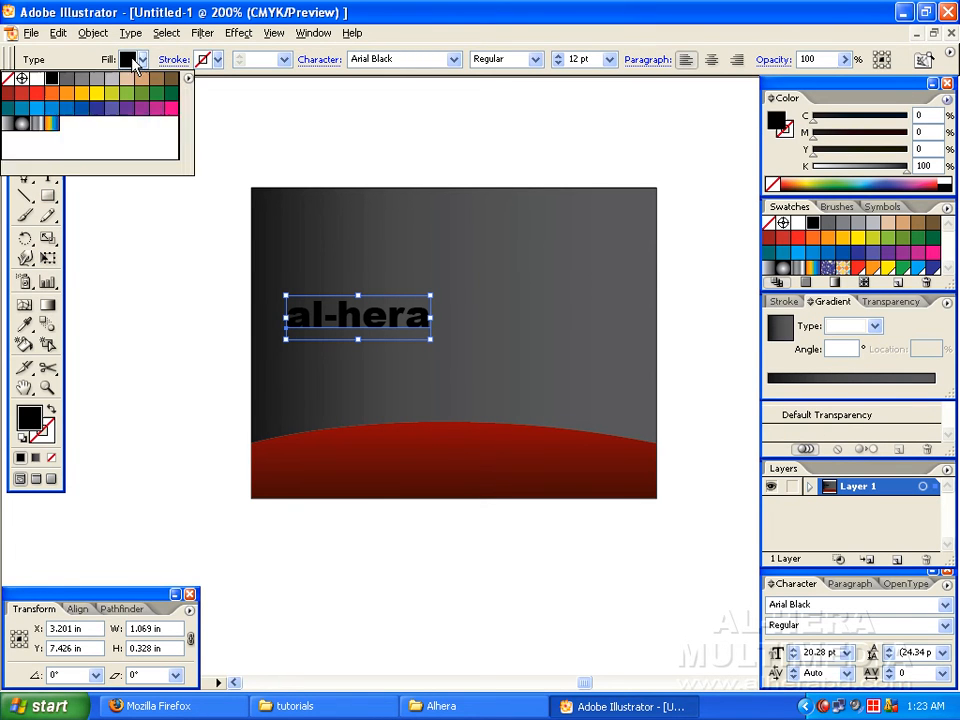
left_click(37, 77)
left_click(298, 122)
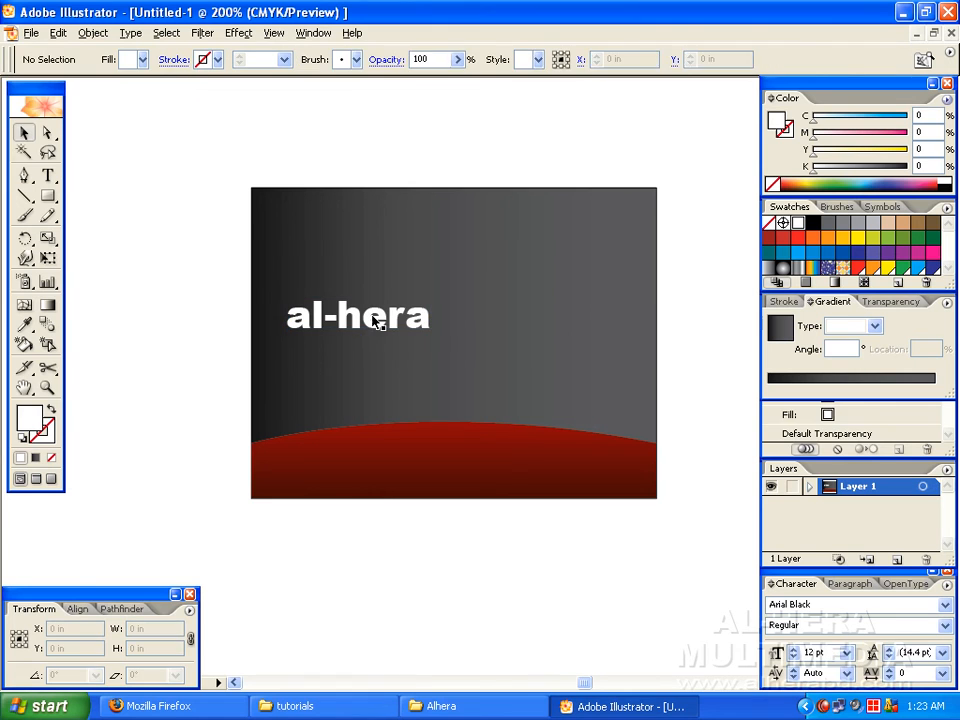